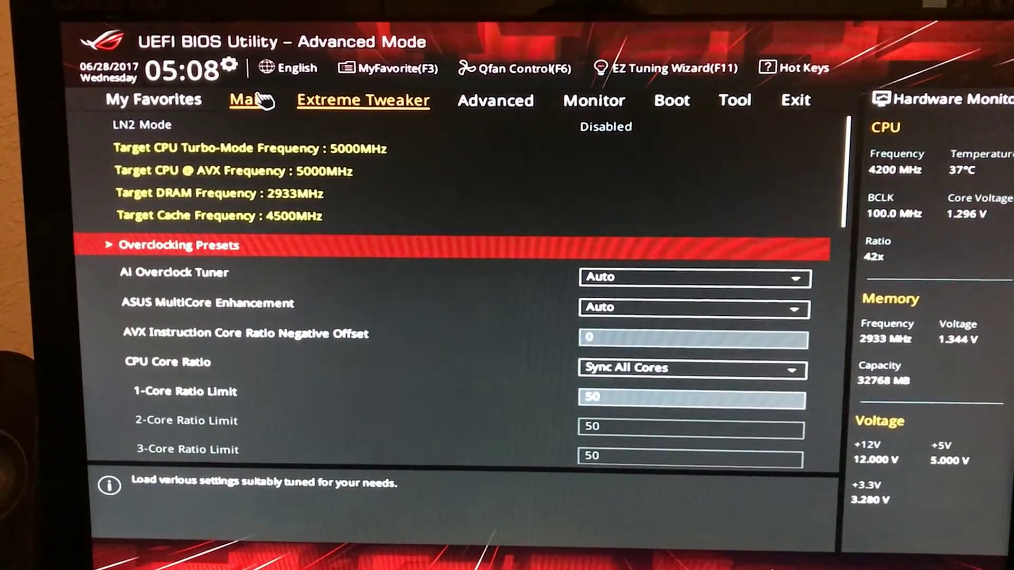
# - Confirm Boot Logo Display is Full Screen under My Favorites, then trigger Save & Reset with F10
pyautogui.click(259, 95)
pyautogui.scroll(-4, 373, 267)
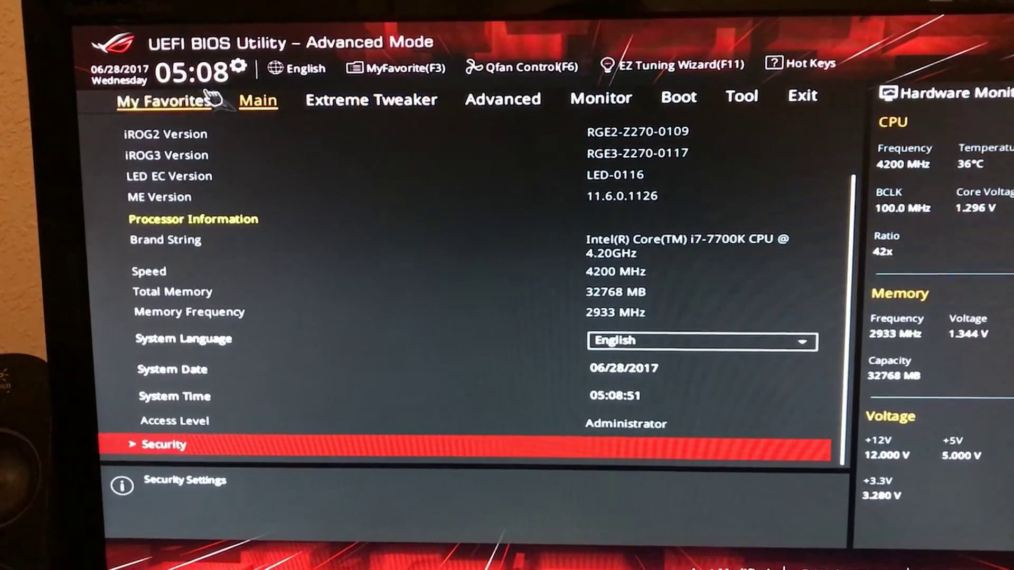
pyautogui.click(172, 101)
pyautogui.scroll(-12, 372, 224)
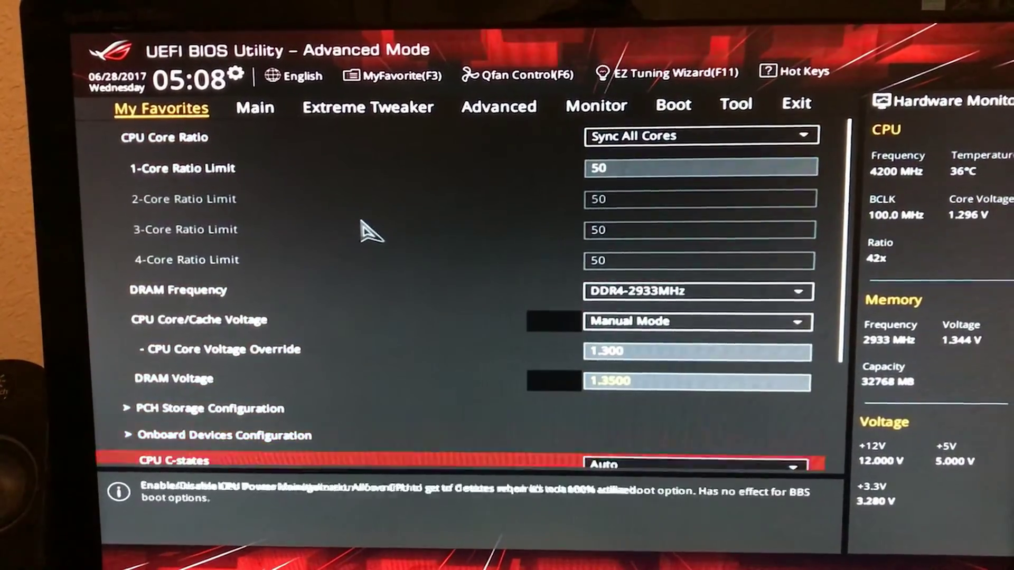
pyautogui.scroll(-3, 368, 228)
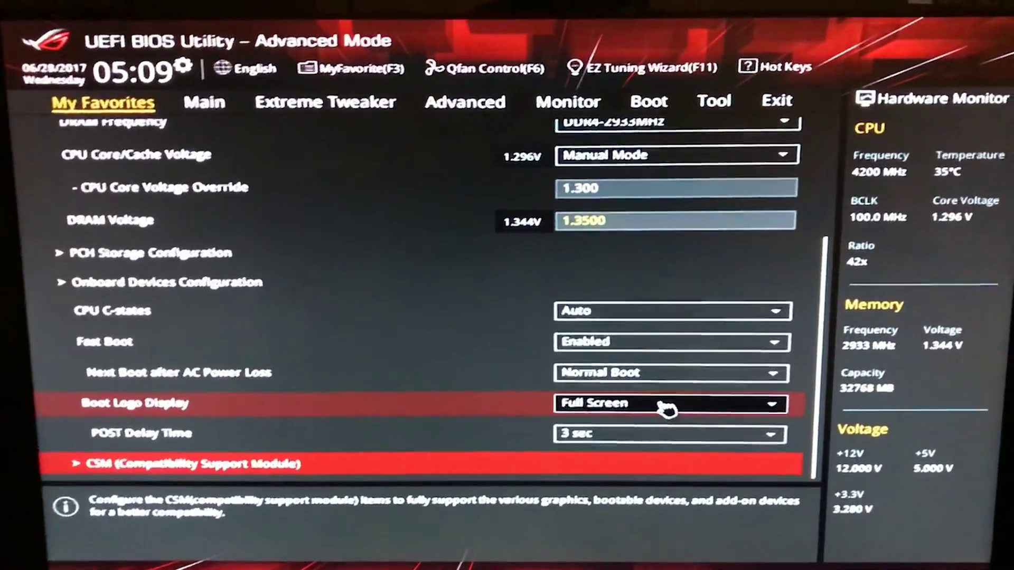
pyautogui.press('F10')
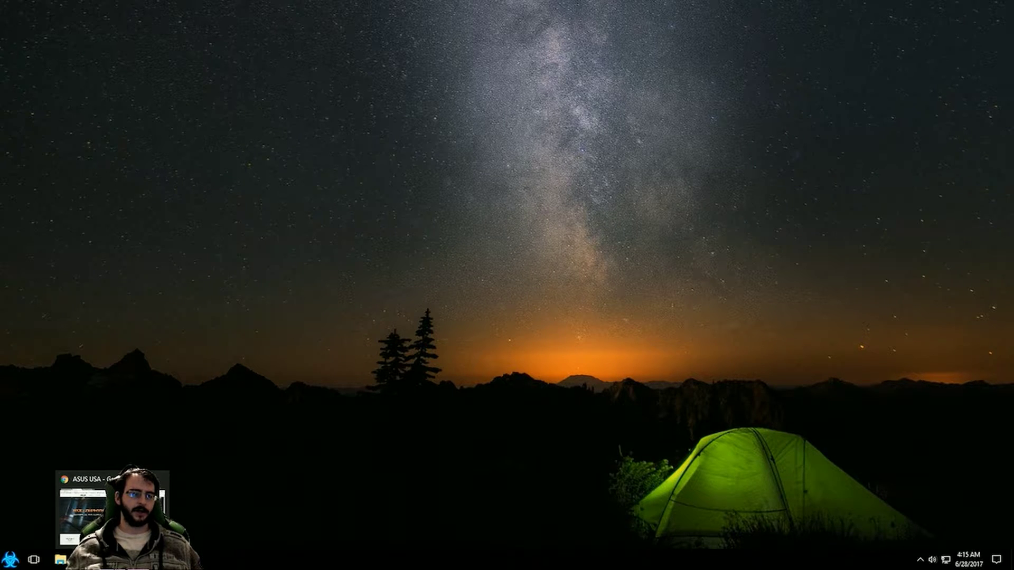
# - Go from the ASUS USA site to consumer support and the ROG MAXIMUS IX FORMULA support page
pyautogui.click(112, 559)
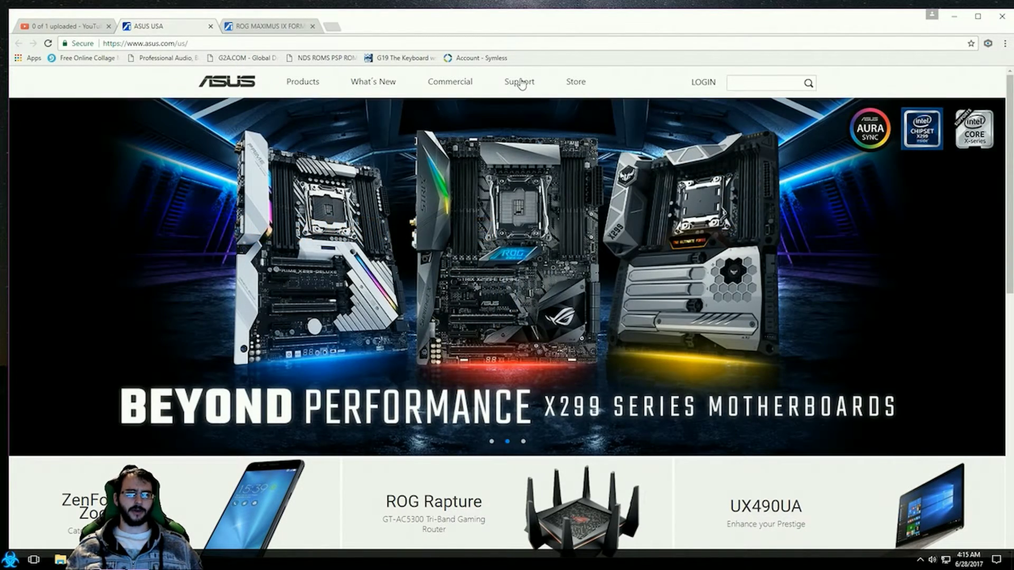
pyautogui.moveTo(521, 83)
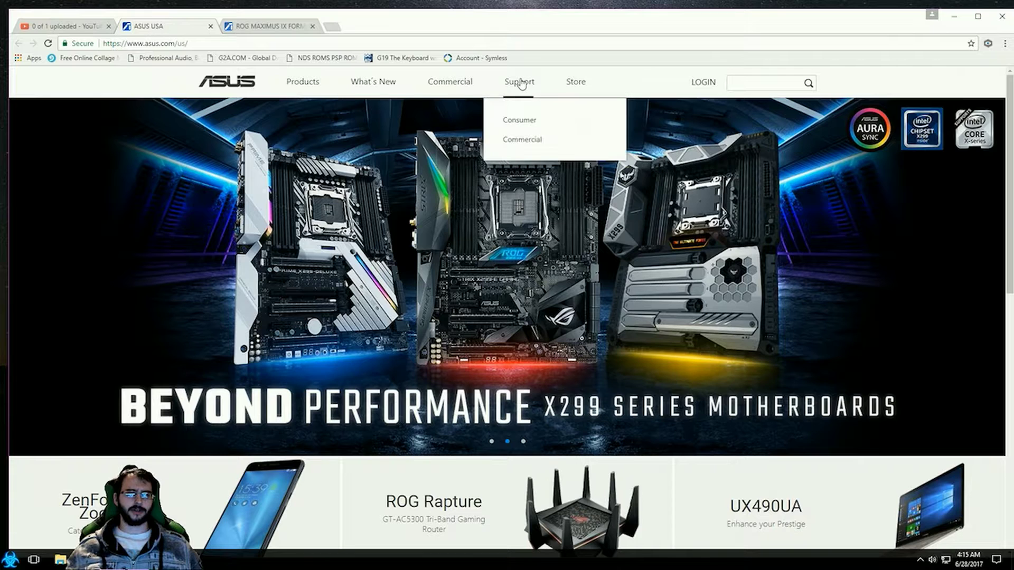
pyautogui.click(520, 120)
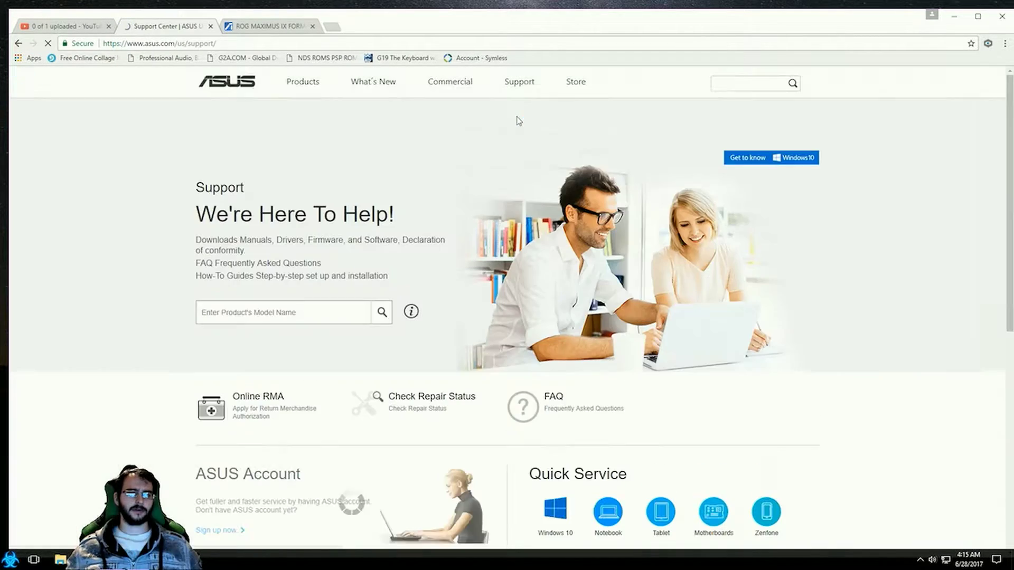
pyautogui.rightClick(309, 309)
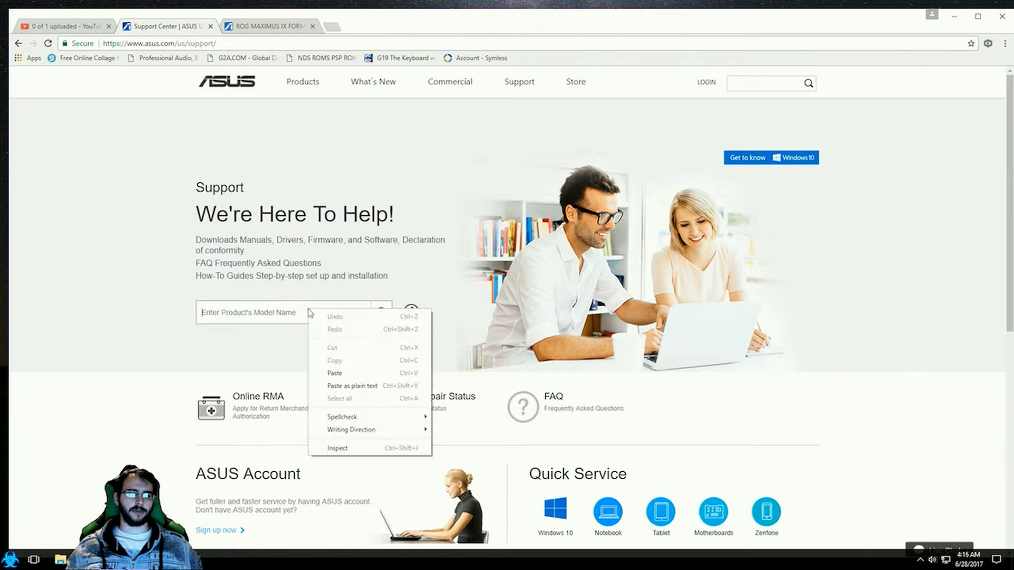
pyautogui.click(229, 310)
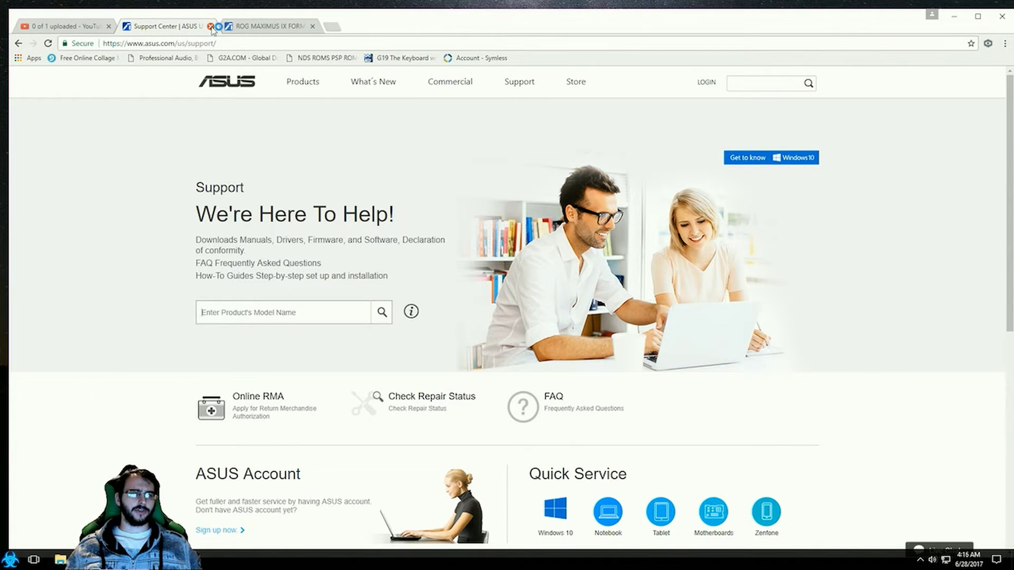
pyautogui.click(267, 29)
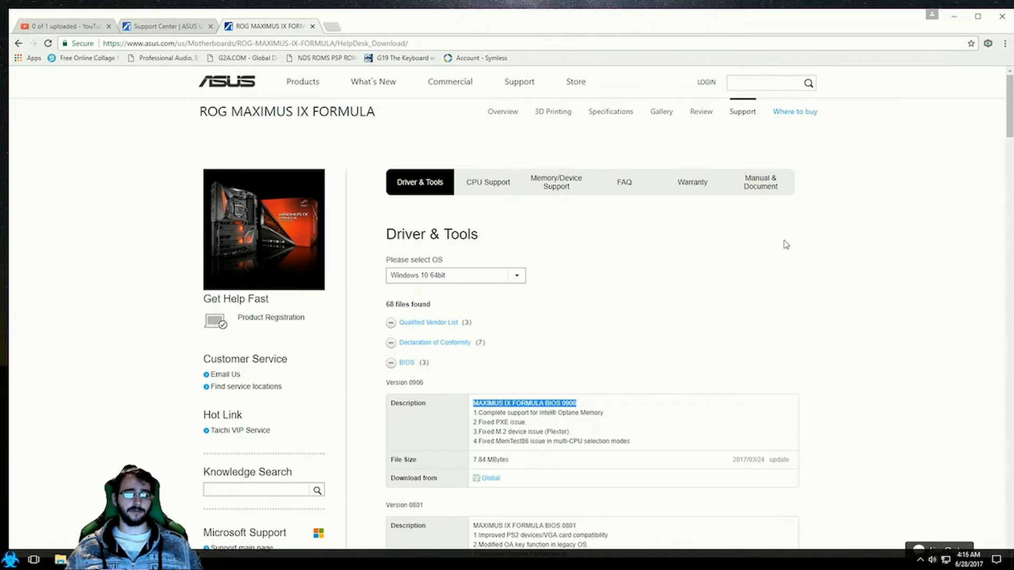
# - Download the Global package for BIOS version 0906, then return to the top of the list
pyautogui.scroll(-2, 836, 249)
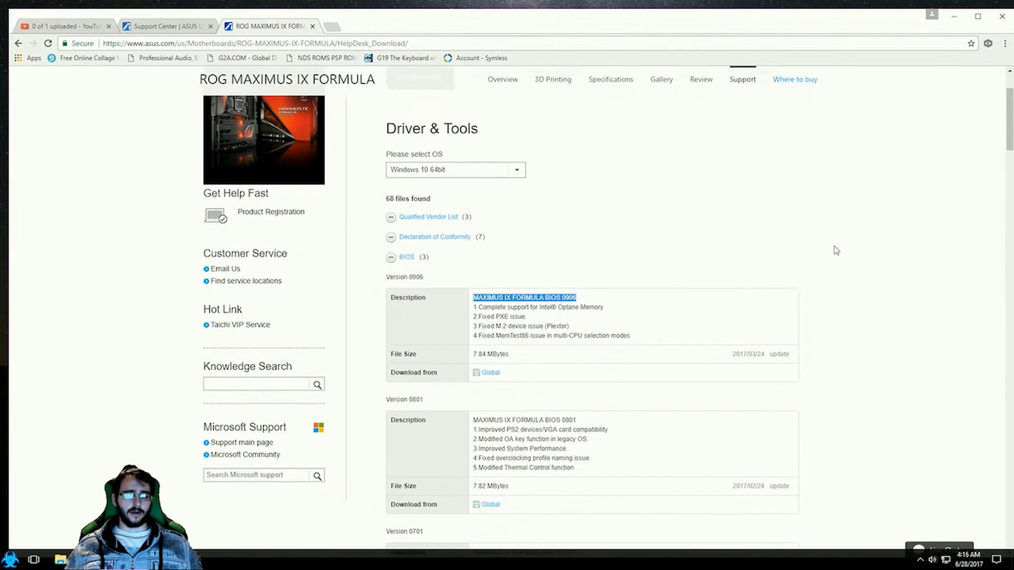
pyautogui.scroll(-1, 837, 249)
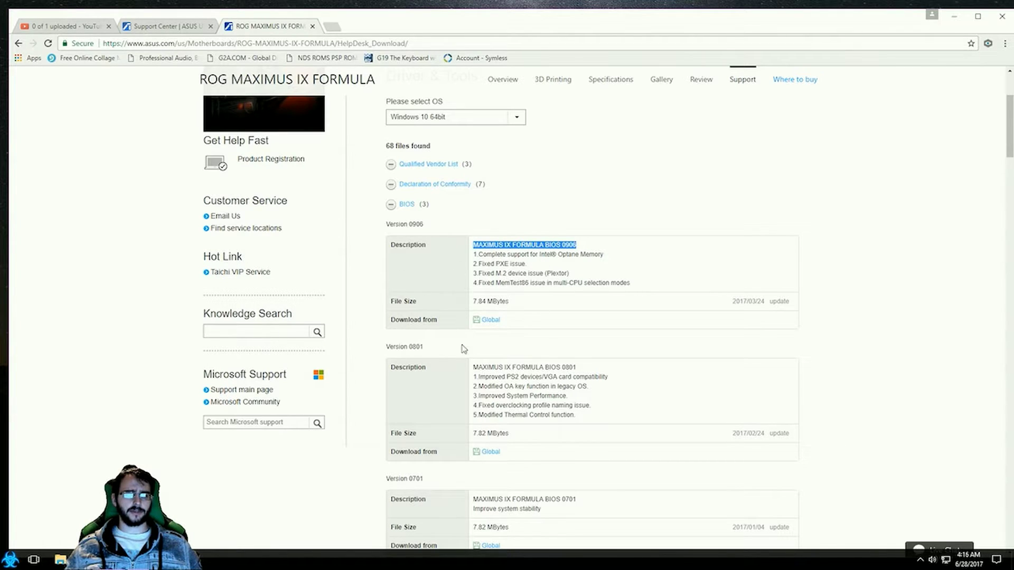
pyautogui.scroll(-2, 579, 306)
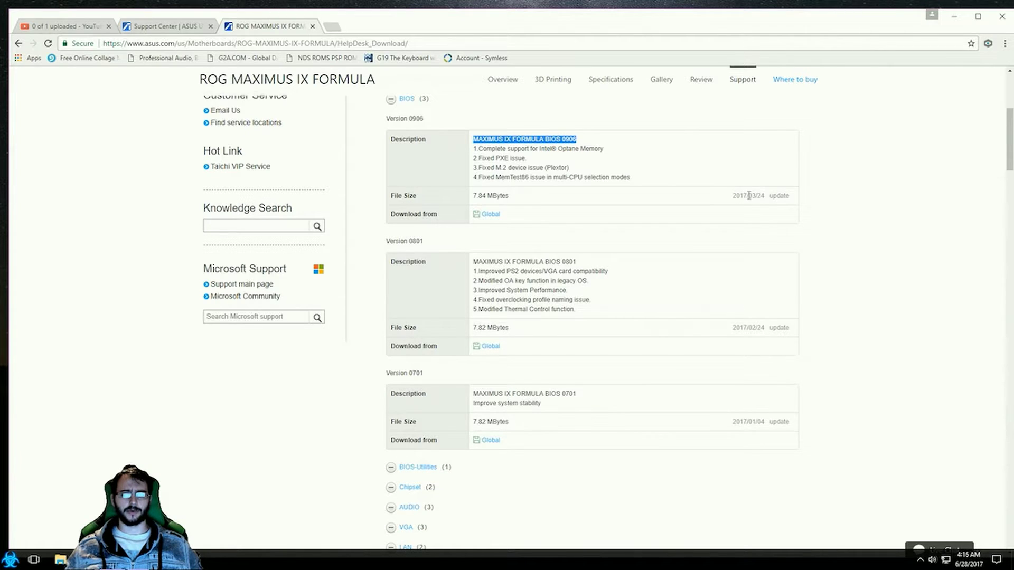
pyautogui.scroll(2, 649, 206)
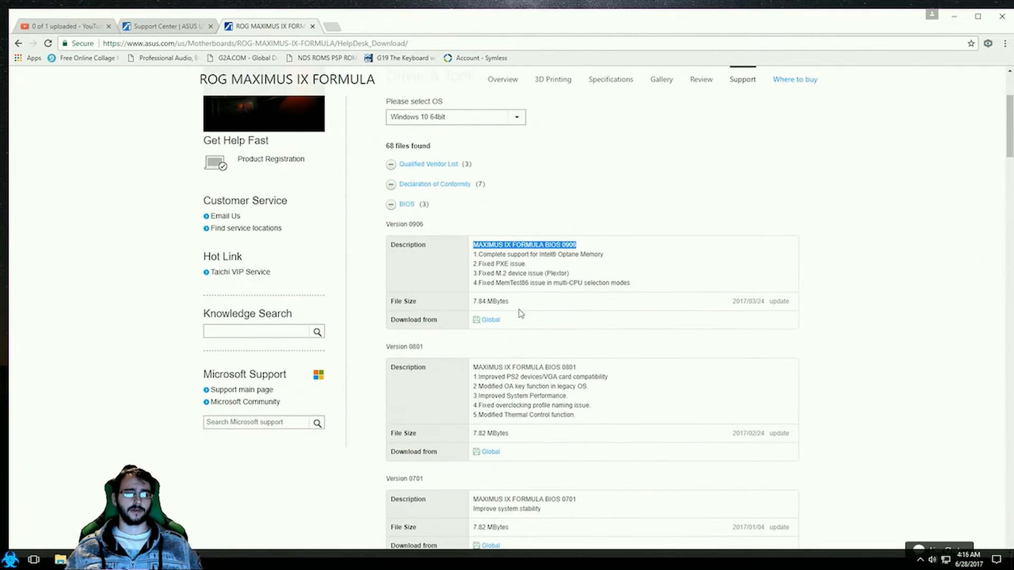
pyautogui.click(491, 320)
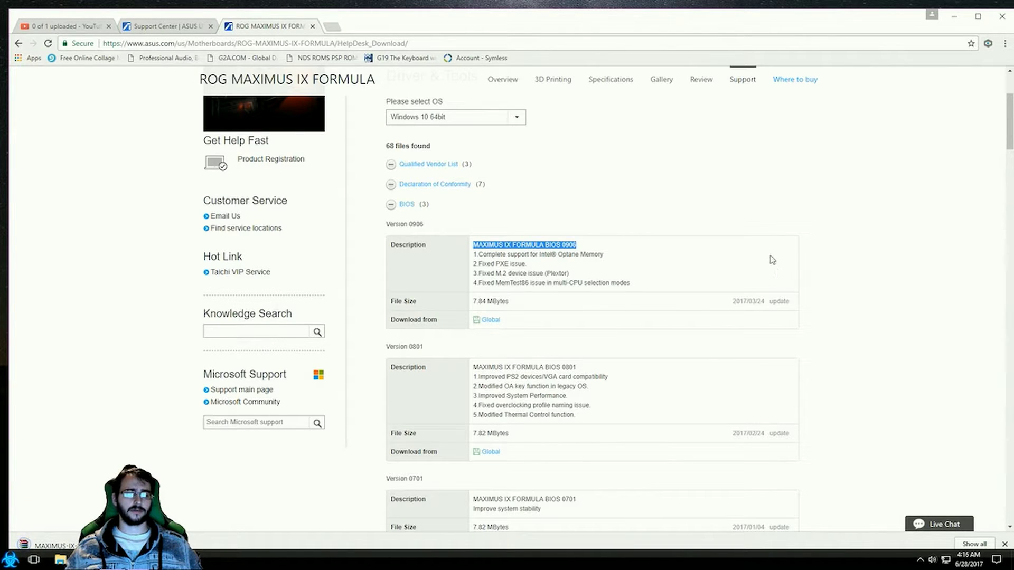
pyautogui.scroll(-12, 772, 260)
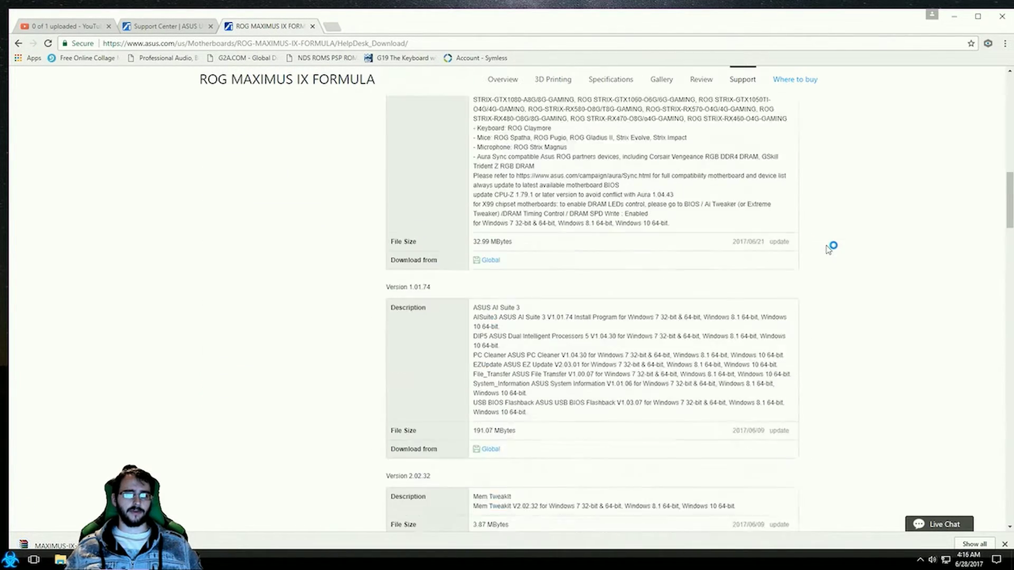
pyautogui.scroll(-3, 835, 252)
pyautogui.scroll(1, 504, 211)
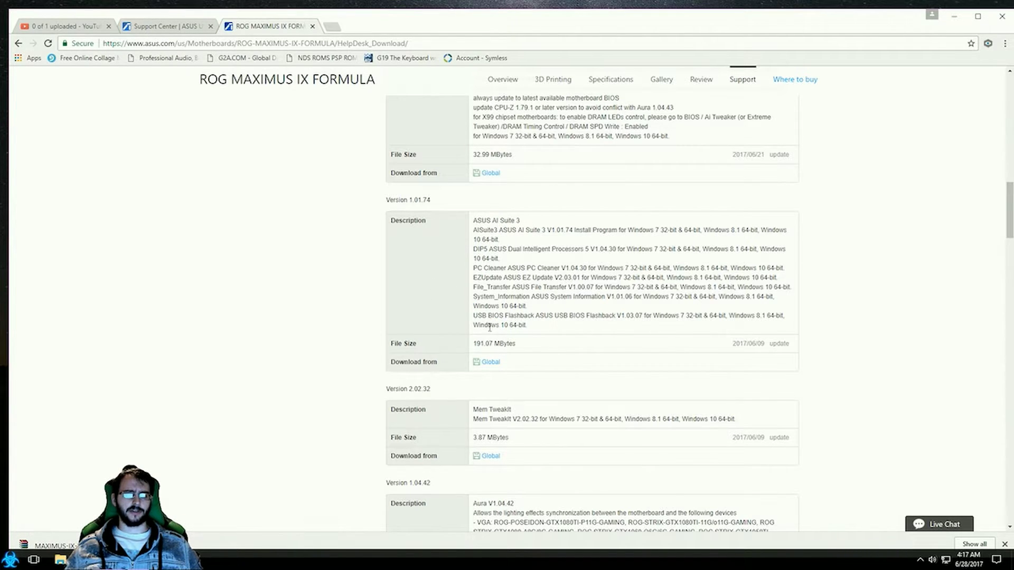
pyautogui.scroll(15, 661, 315)
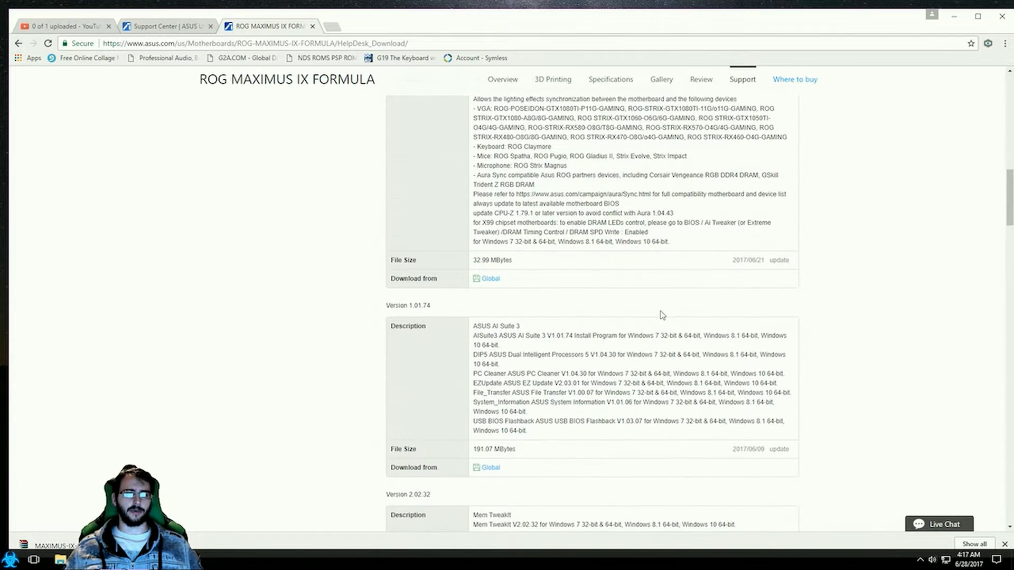
pyautogui.scroll(2, 661, 316)
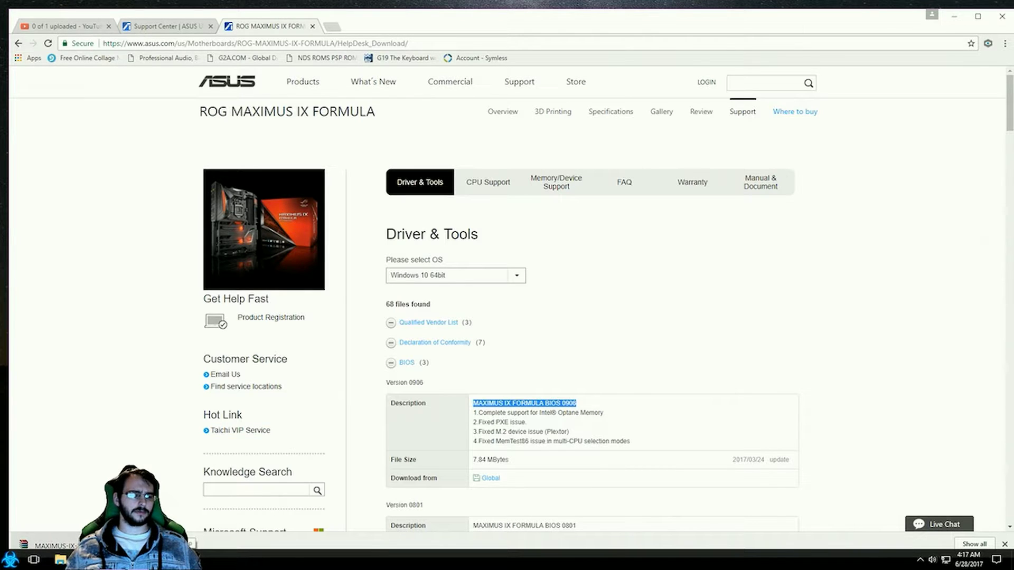
# - Open the downloaded BIOS zip in WinRAR and dismiss the licence reminder
pyautogui.click(47, 545)
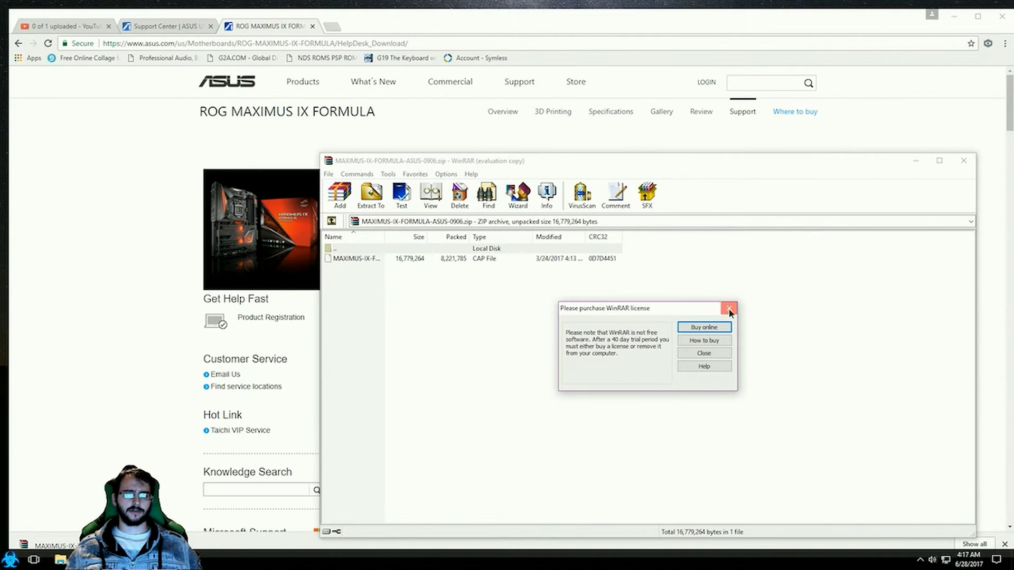
pyautogui.click(729, 310)
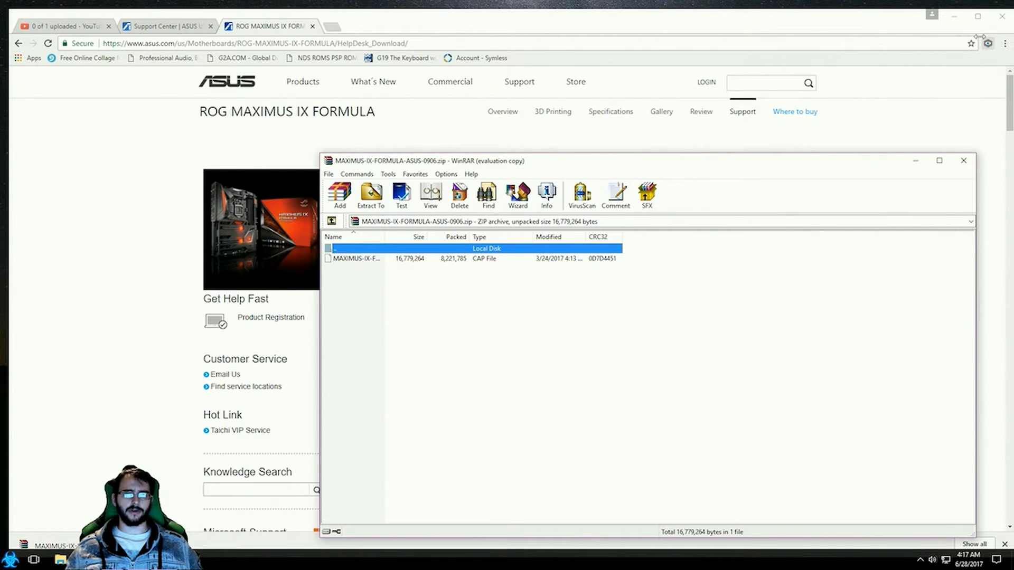
pyautogui.click(954, 17)
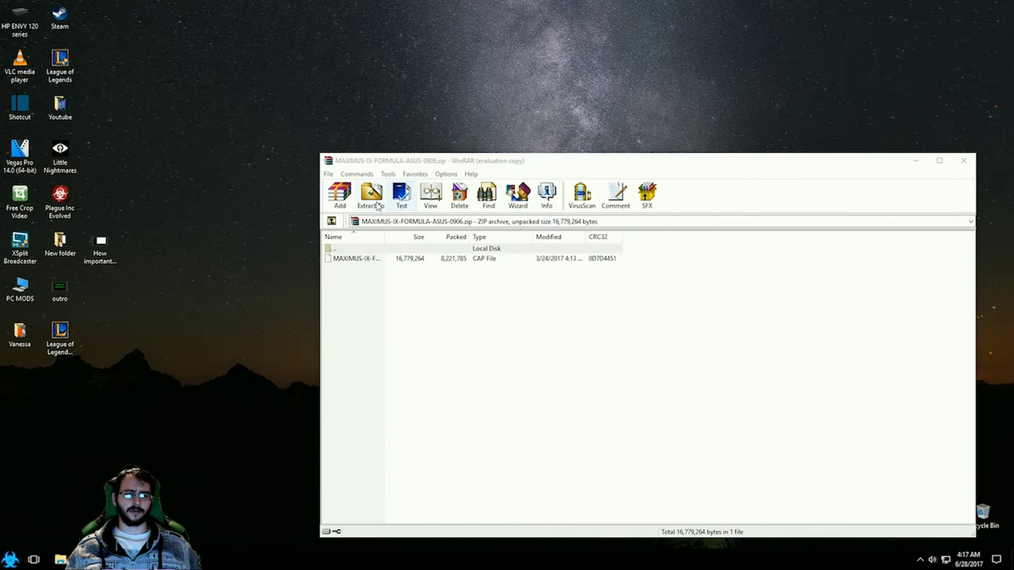
pyautogui.moveTo(518, 161); pyautogui.dragTo(369, 113)
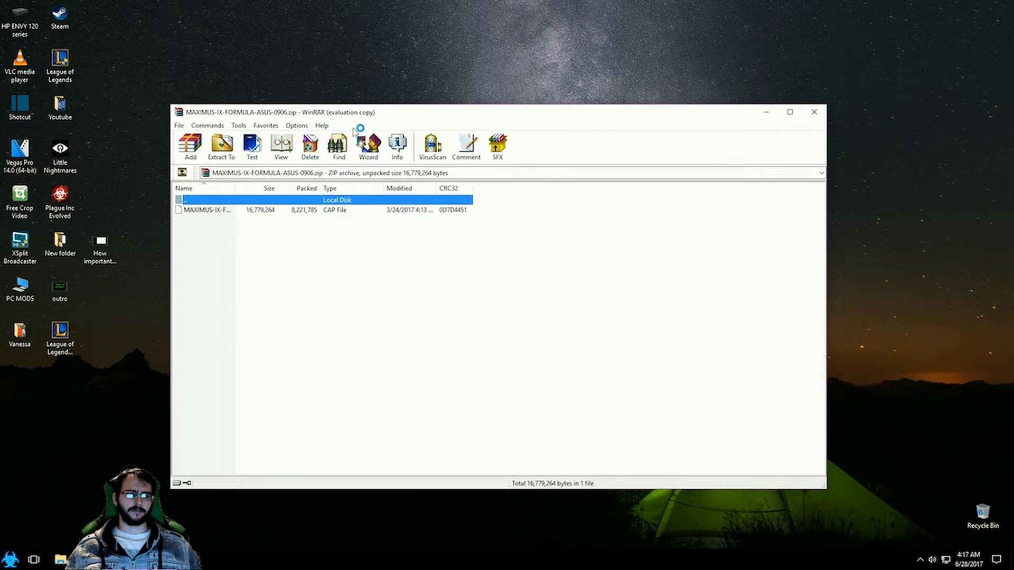
# - Drag MAXIMUS-IX-FORMULA-ASUS-0906.CAP onto the desktop and close WinRAR
pyautogui.click(213, 215)
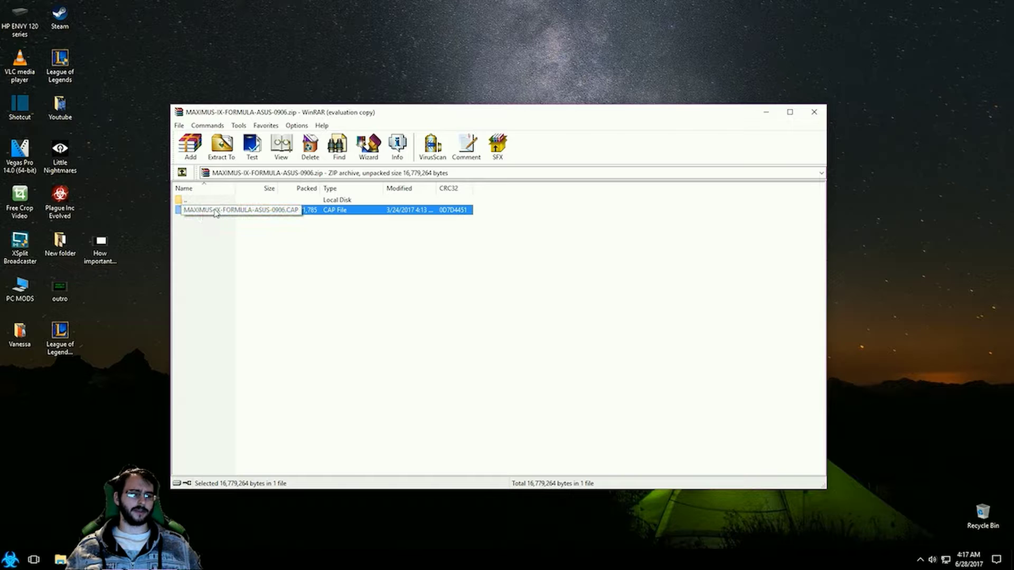
pyautogui.moveTo(217, 211); pyautogui.dragTo(894, 173)
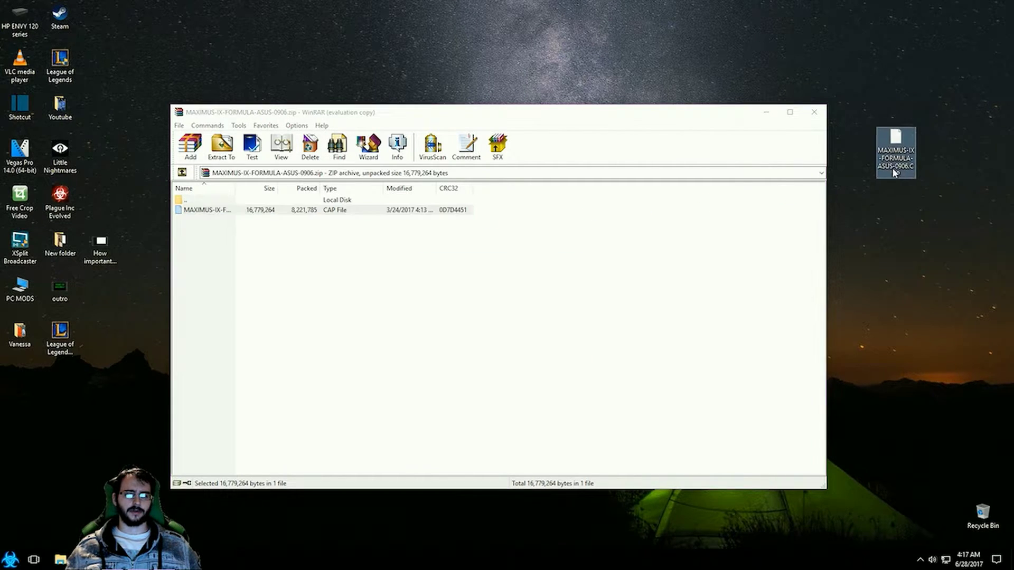
pyautogui.click(814, 113)
pyautogui.moveTo(896, 156); pyautogui.dragTo(856, 159)
pyautogui.click(818, 280)
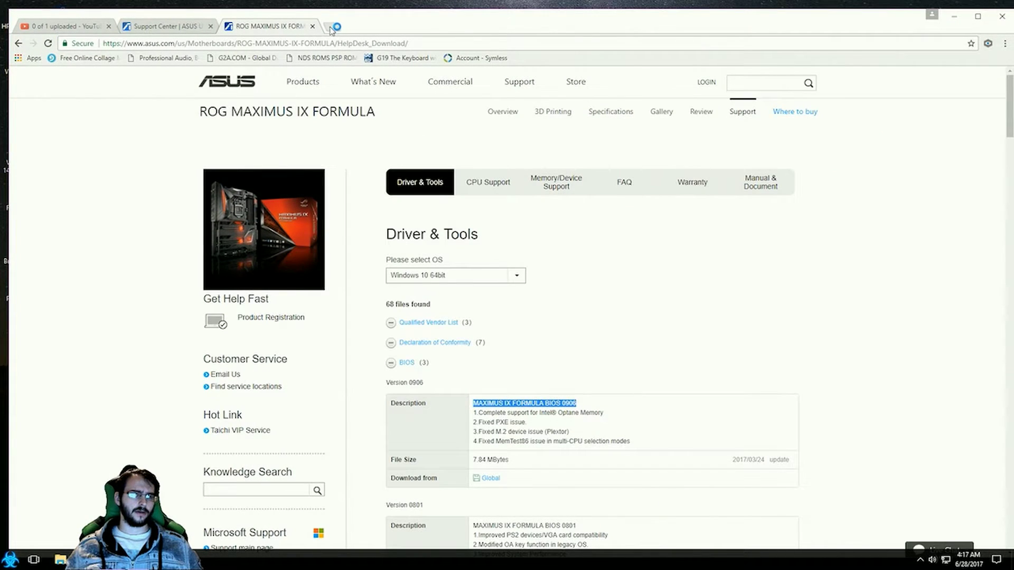
# - Search Google for 'Joker' in a new tab and browse the image results
pyautogui.click(331, 26)
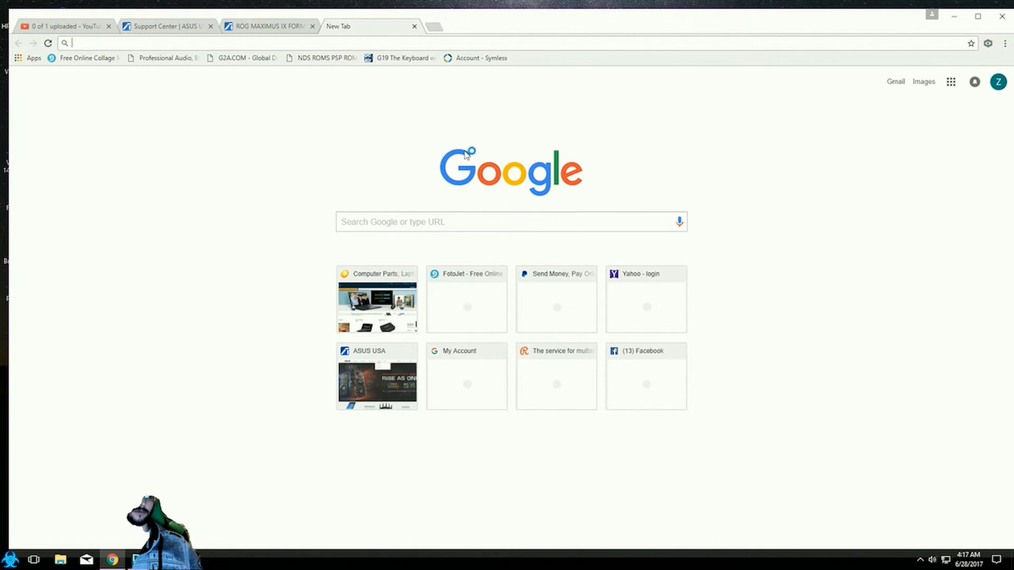
pyautogui.click(484, 219)
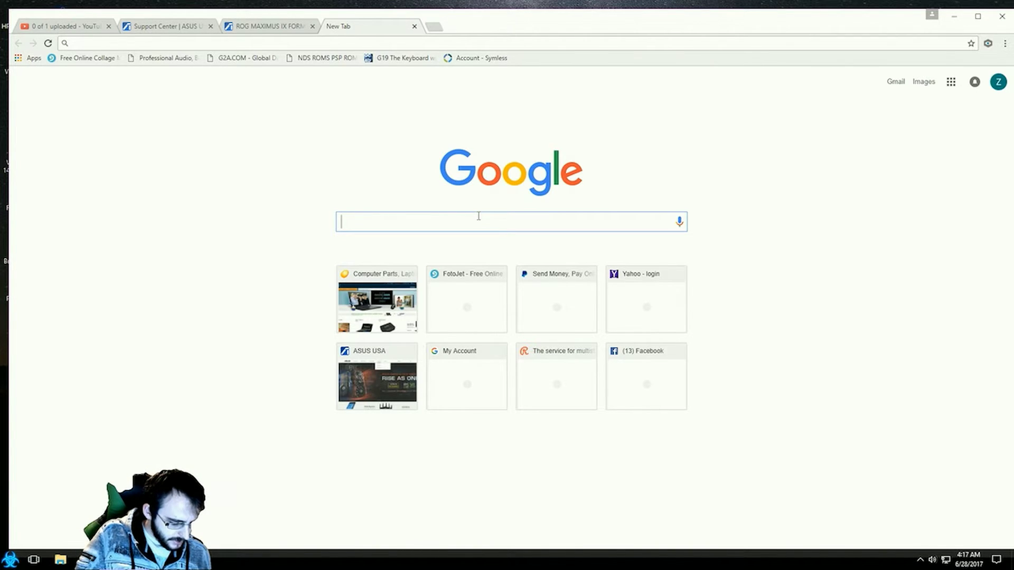
pyautogui.write('Joker')
pyautogui.press('Return')
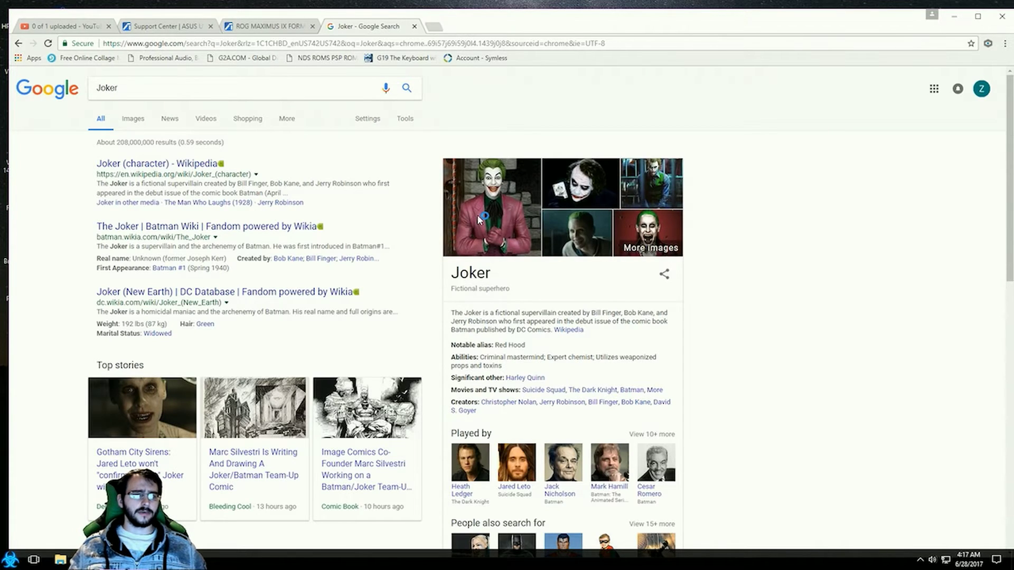
pyautogui.click(142, 121)
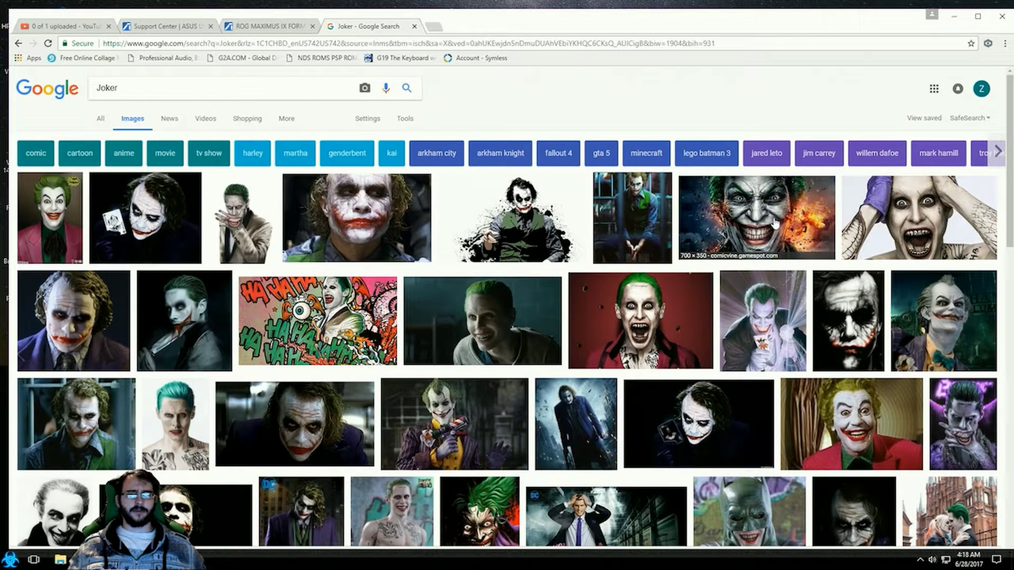
pyautogui.click(781, 231)
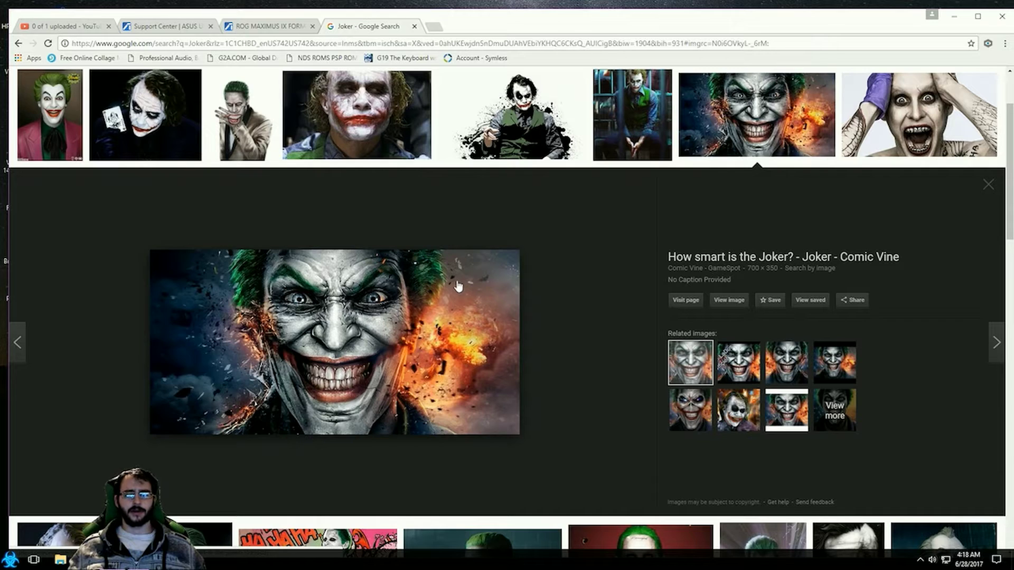
pyautogui.click(986, 186)
pyautogui.scroll(2, 555, 346)
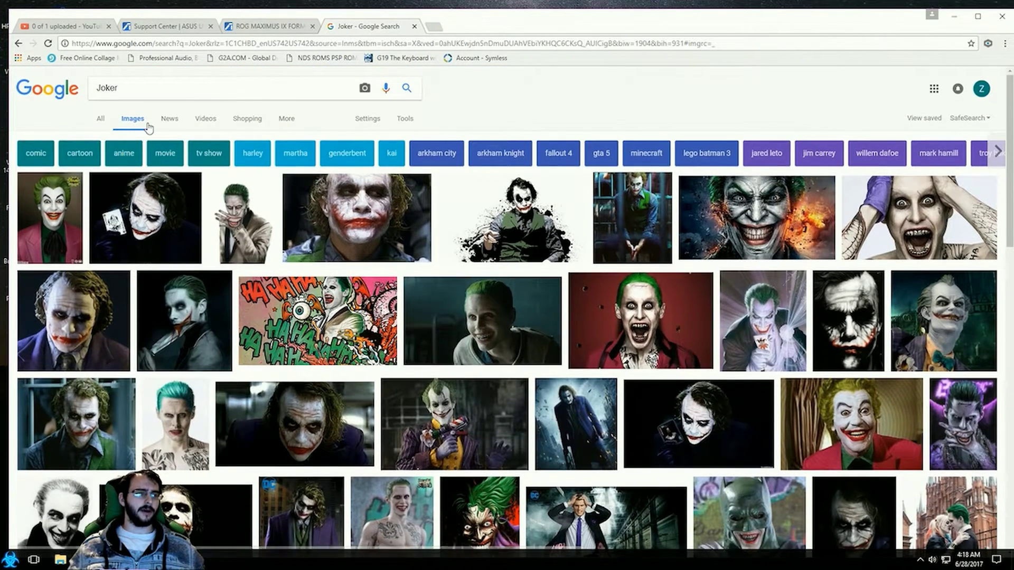
# - Filter the Joker image results to Large size
pyautogui.click(404, 119)
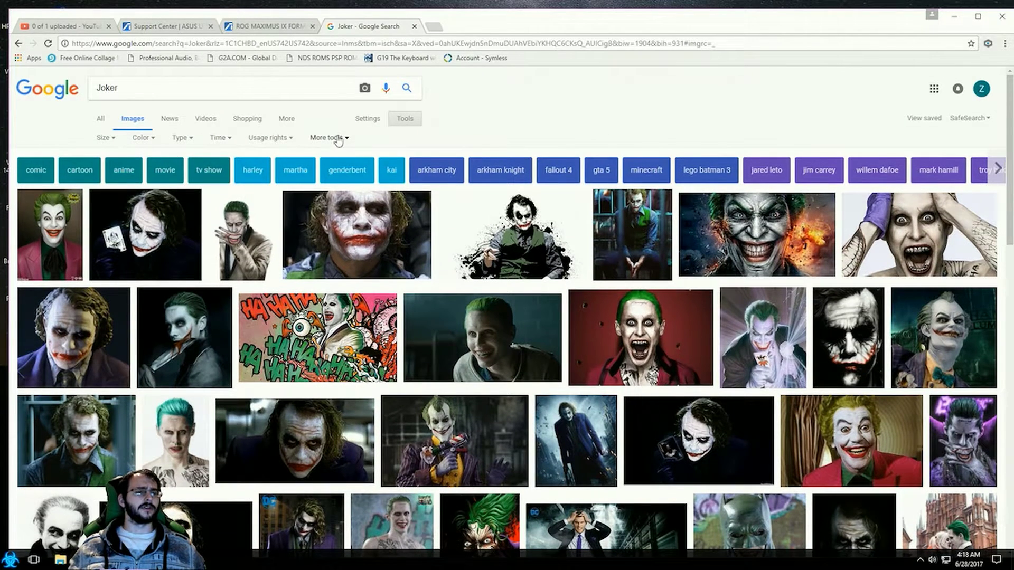
pyautogui.click(114, 139)
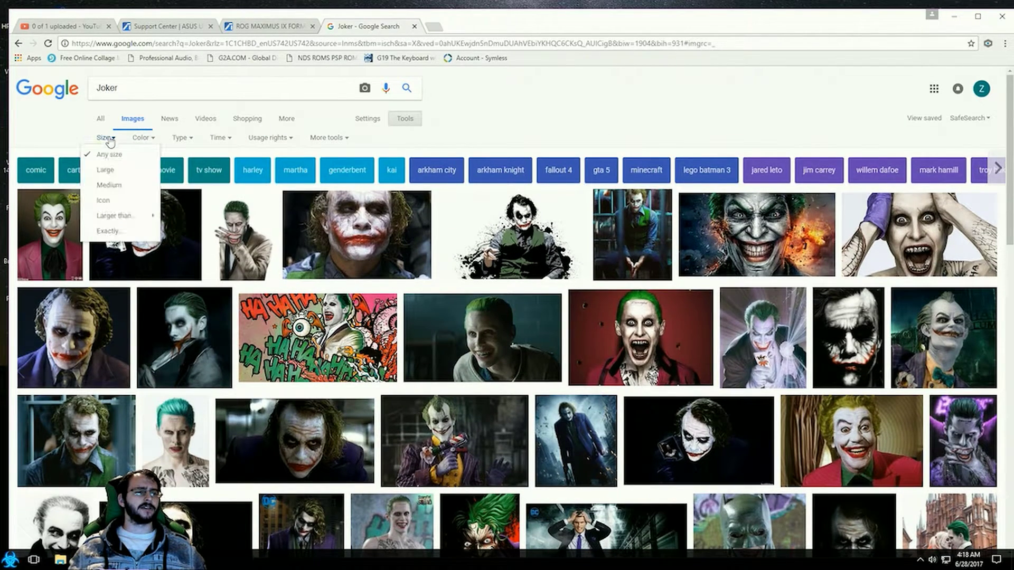
pyautogui.click(118, 175)
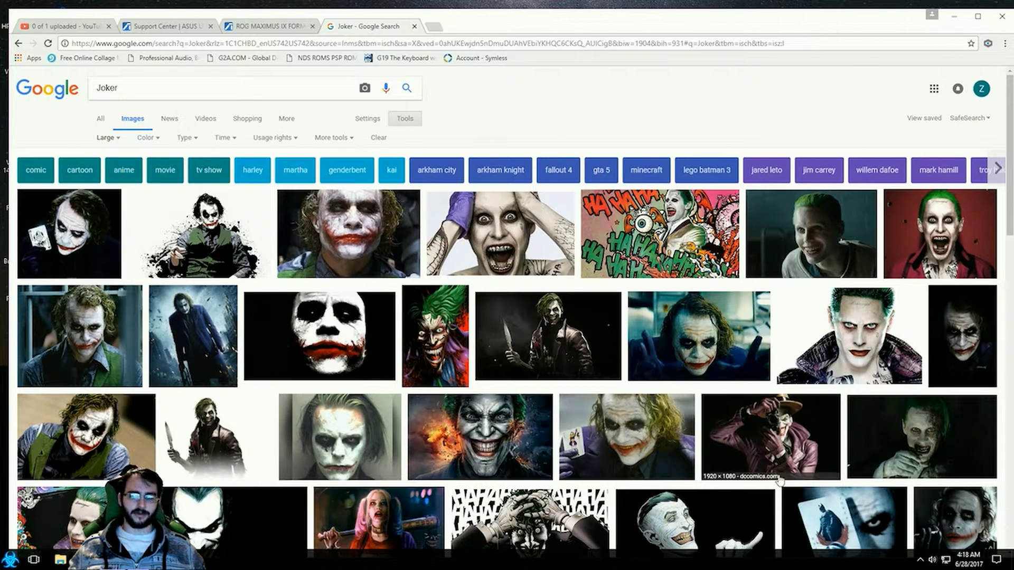
pyautogui.scroll(-1, 701, 360)
pyautogui.scroll(-4, 701, 359)
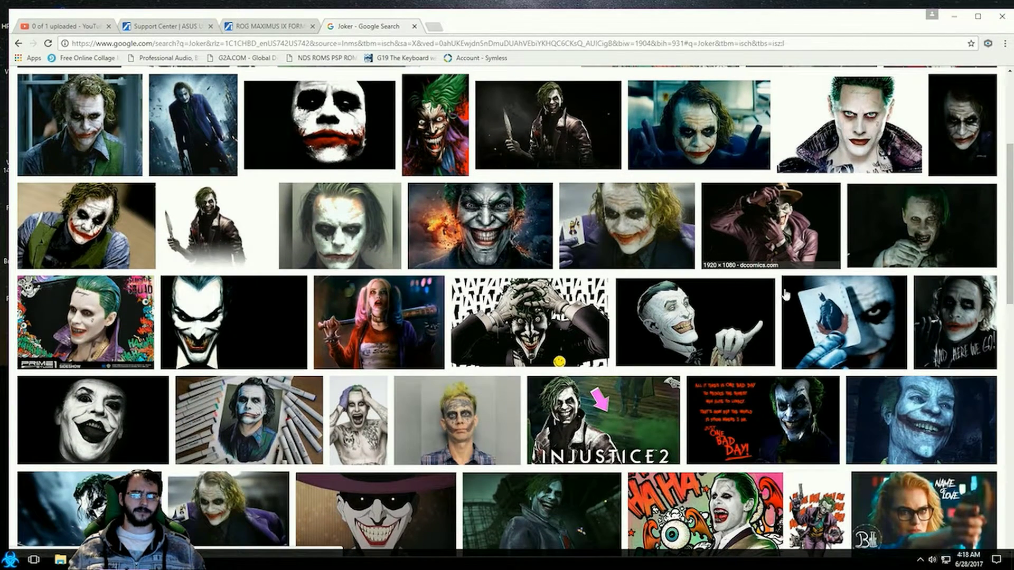
pyautogui.scroll(-2, 381, 329)
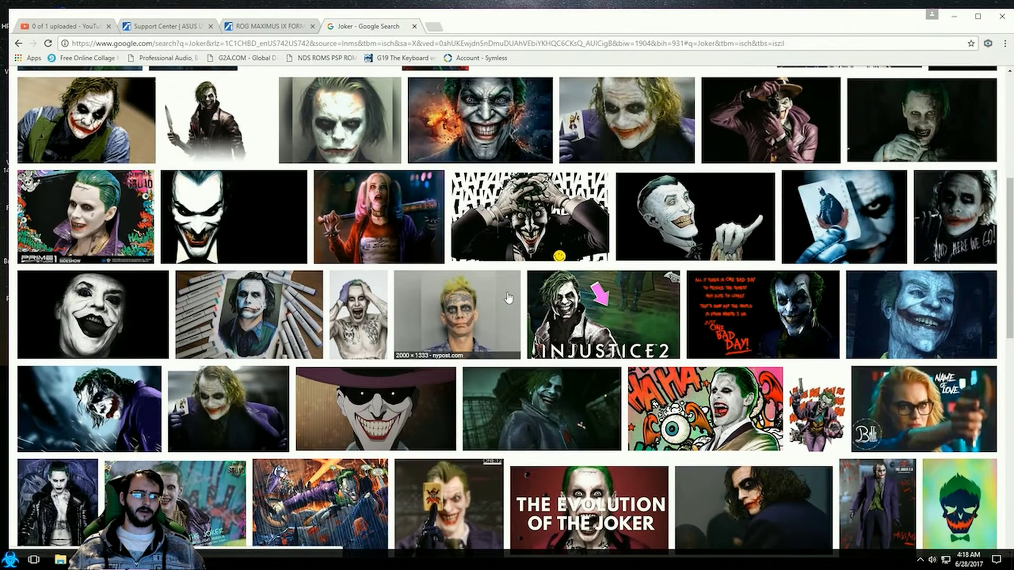
# - Save the 'One Bad Day' Joker wallpaper to the Desktop
pyautogui.click(779, 315)
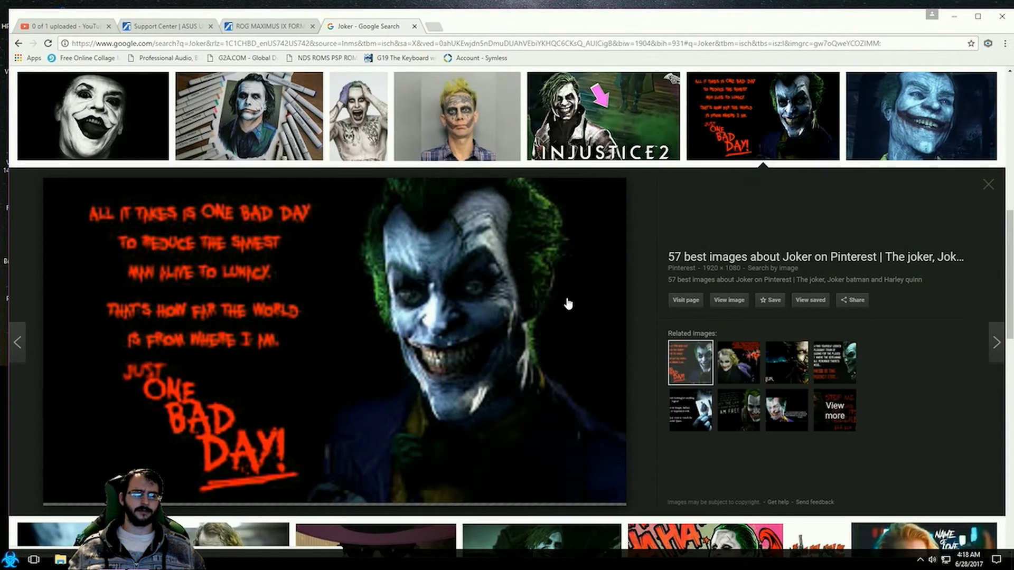
pyautogui.rightClick(350, 300)
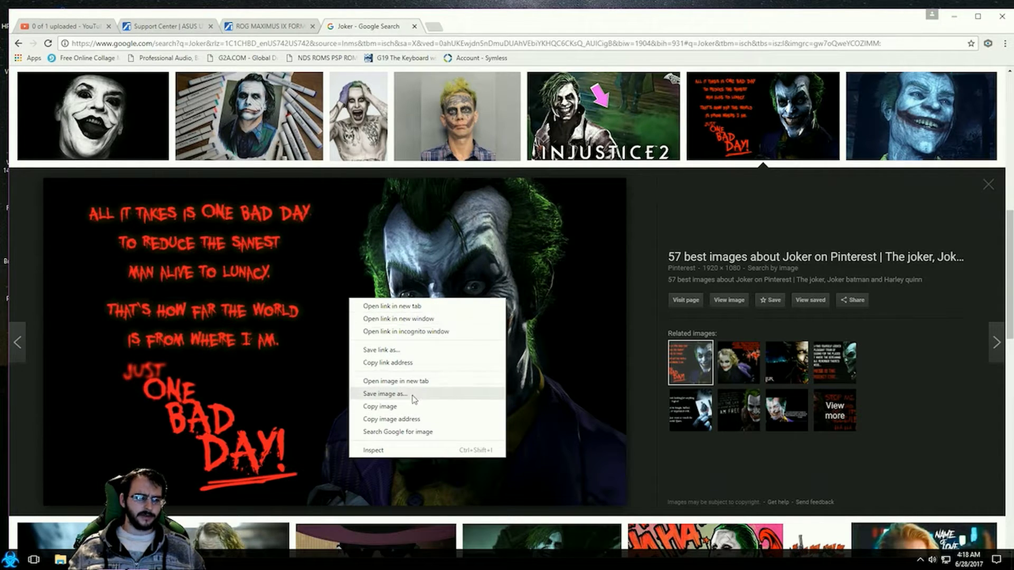
pyautogui.click(386, 394)
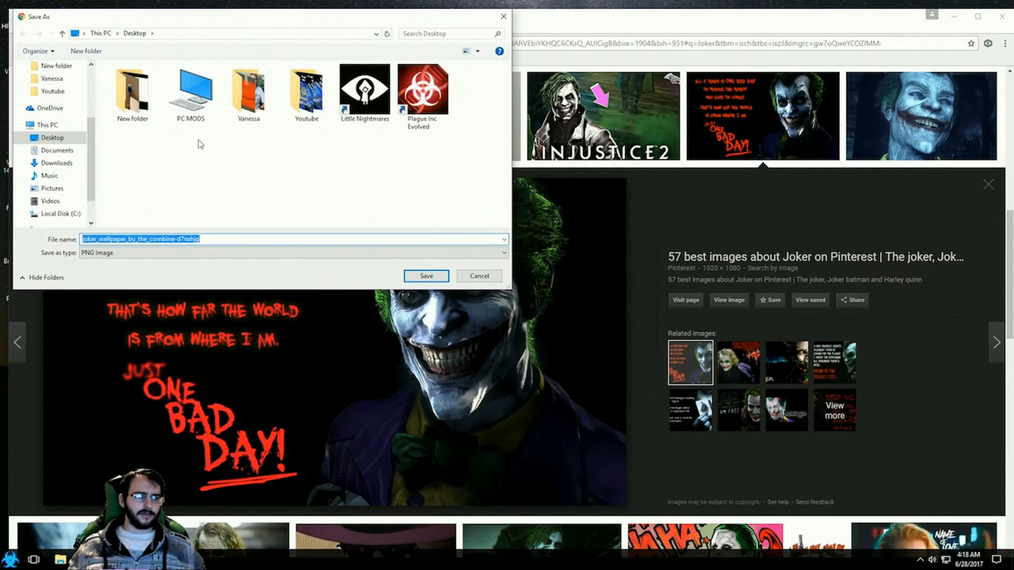
pyautogui.click(444, 275)
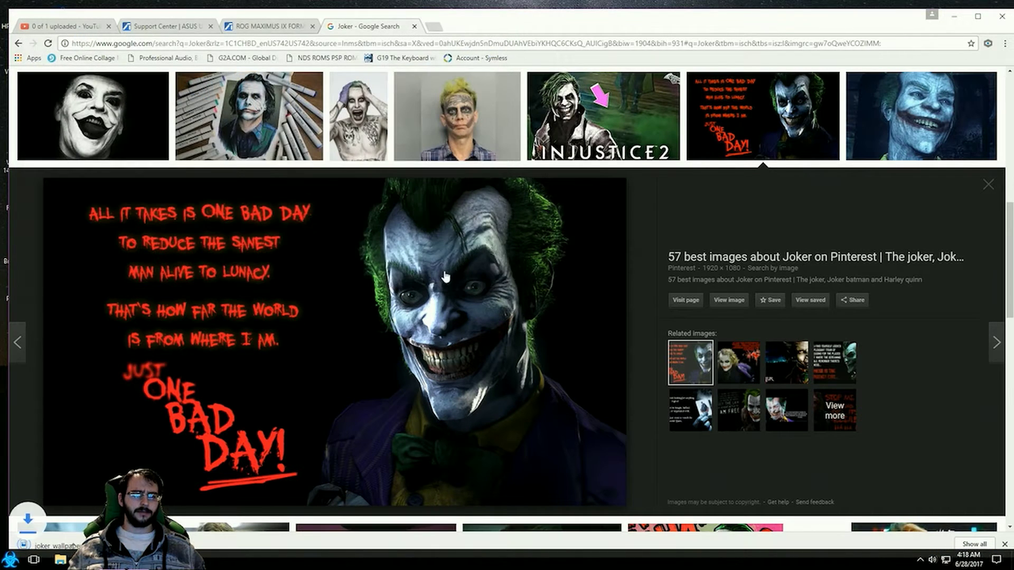
# - Close the Joker search tab and place joker_wallpaper beside the MAXIMUS BIOS file
pyautogui.click(415, 27)
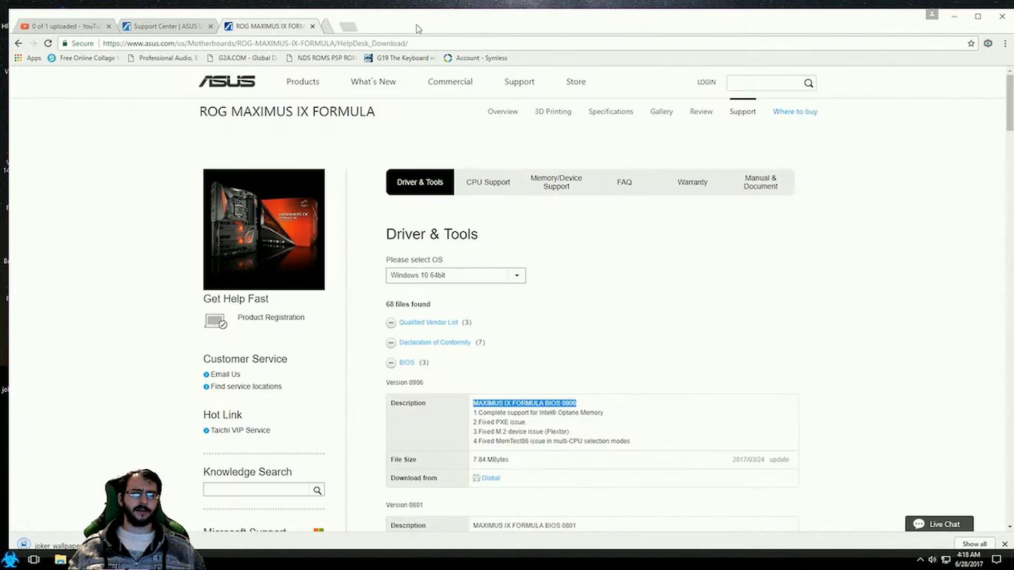
pyautogui.click(954, 16)
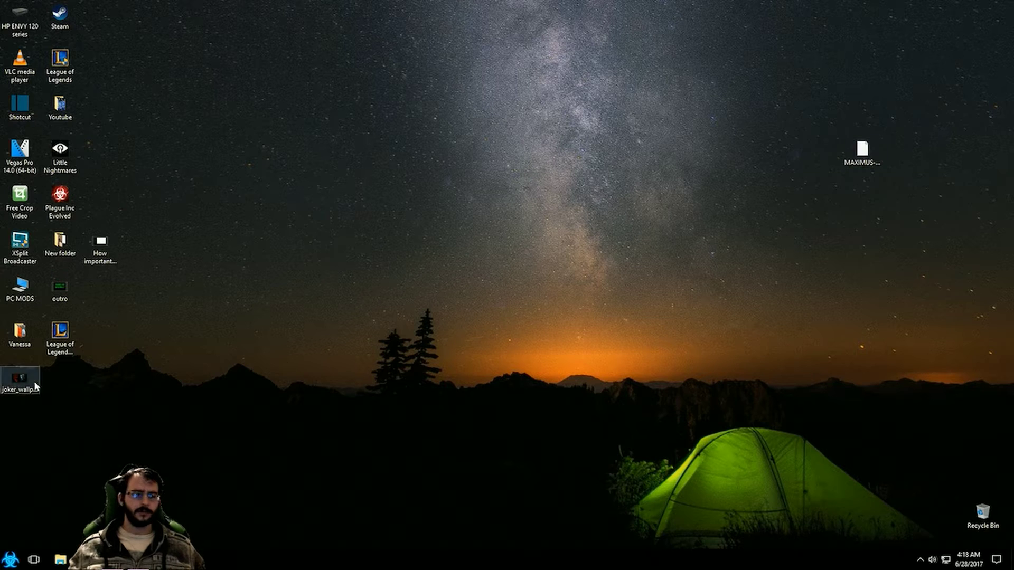
pyautogui.moveTo(35, 388); pyautogui.dragTo(904, 165)
# - Open joker_wallpaper in Windows Photos to view it, then close the viewer
pyautogui.doubleClick(899, 161)
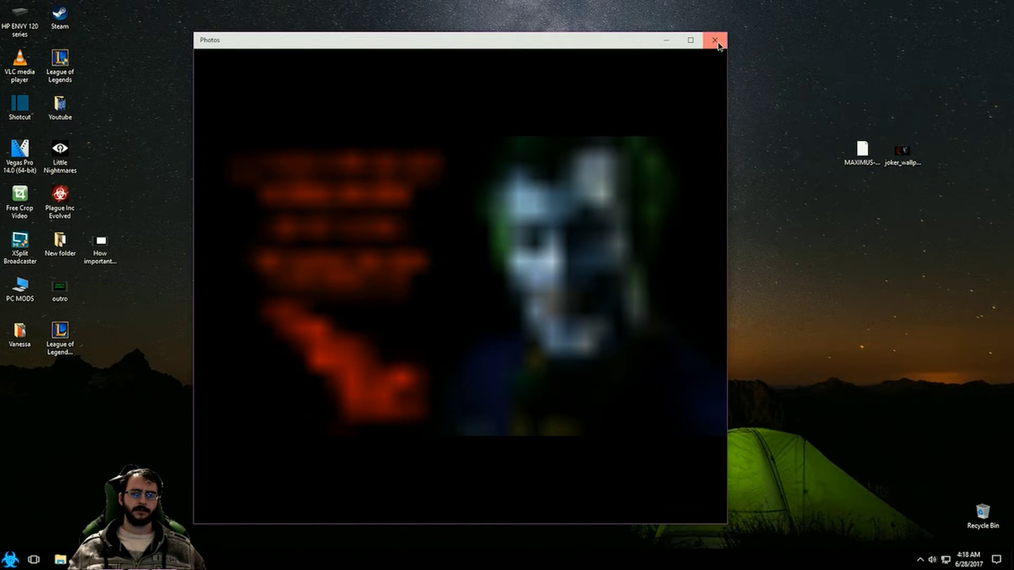
pyautogui.click(716, 41)
pyautogui.doubleClick(902, 152)
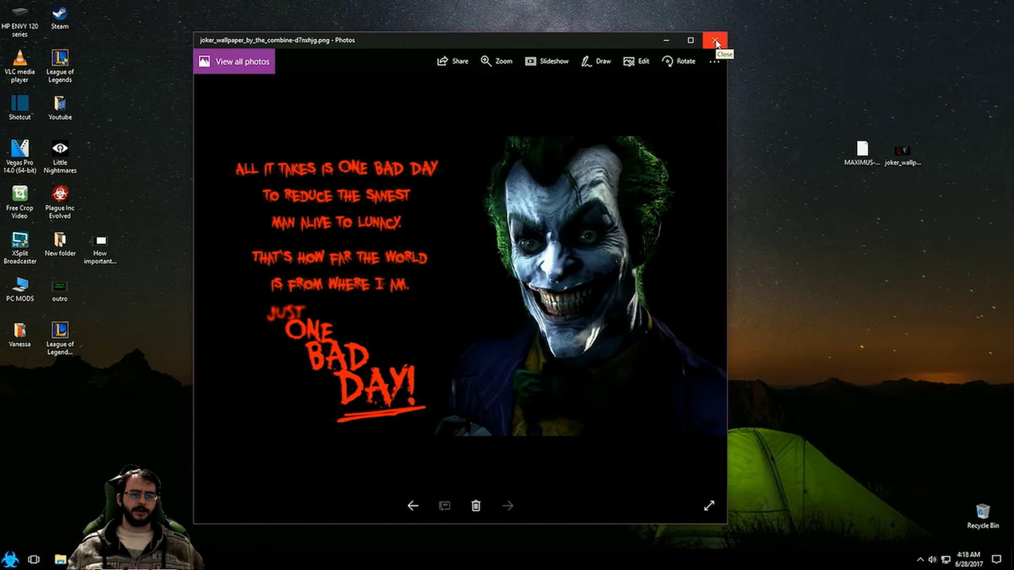
pyautogui.click(717, 41)
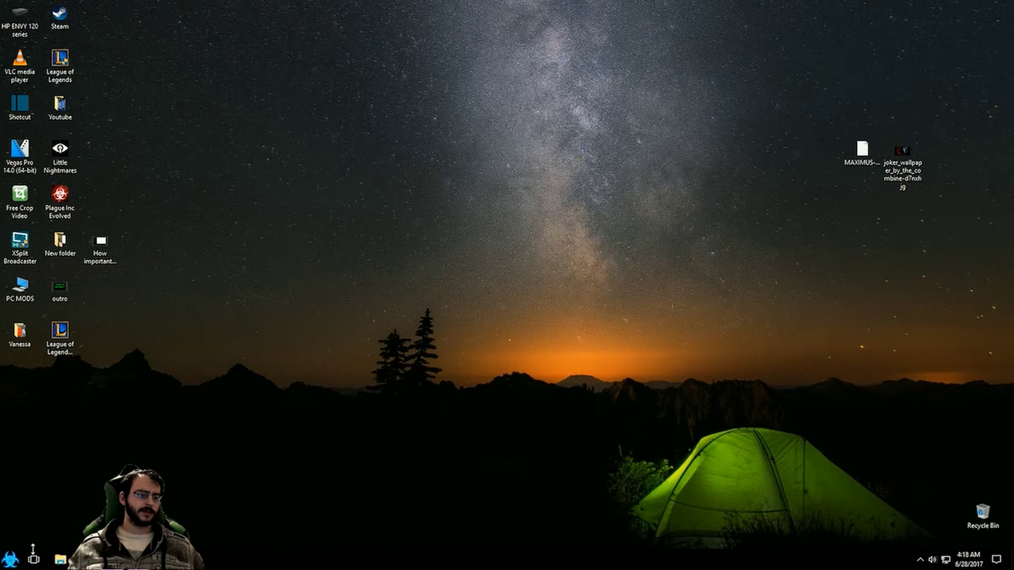
# - Launch AI Suite 3 from the tray dock and open Dual Intelligent Processors 5
pyautogui.click(10, 558)
pyautogui.click(23, 523)
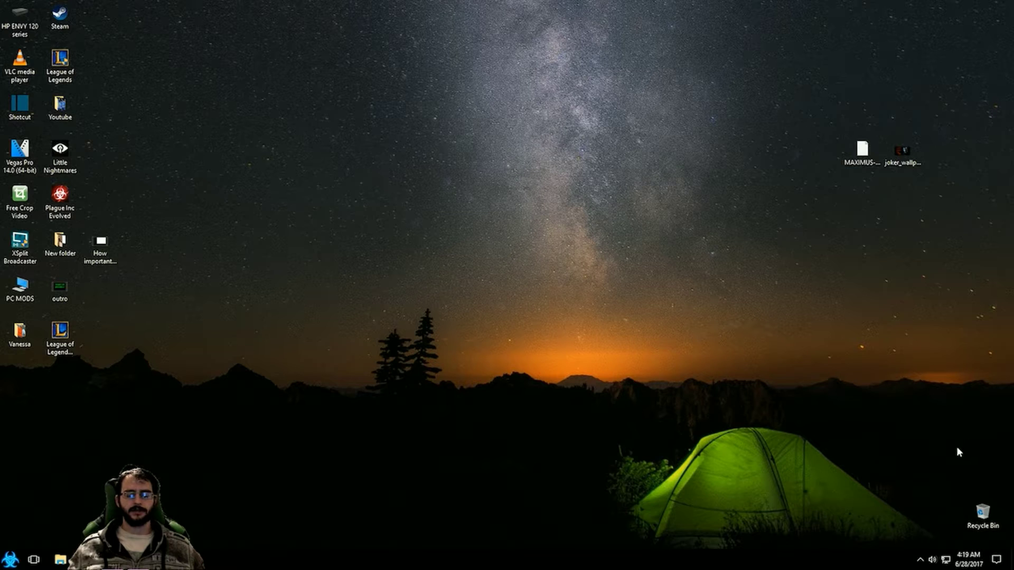
pyautogui.click(920, 563)
pyautogui.click(920, 520)
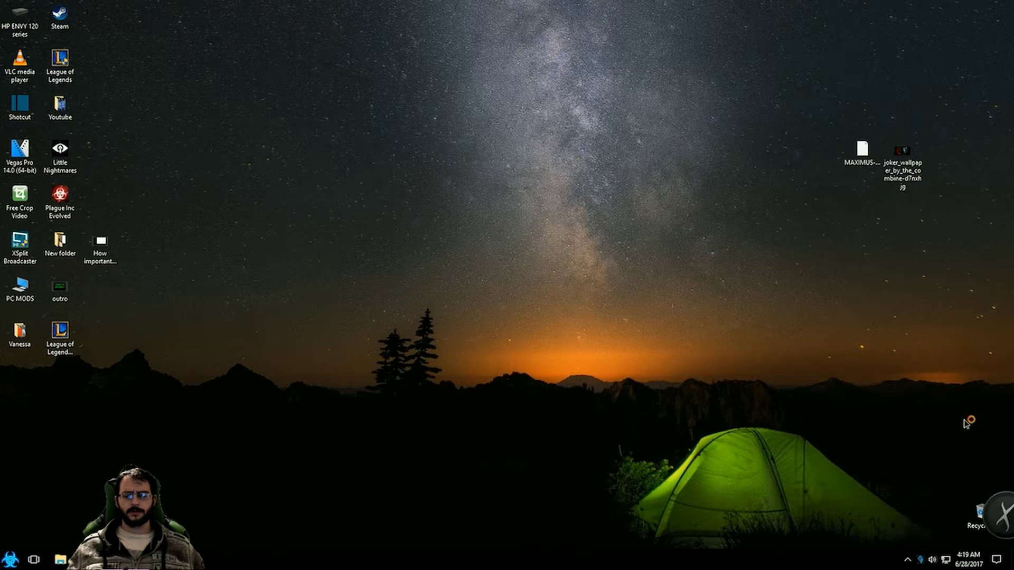
pyautogui.moveTo(996, 521); pyautogui.dragTo(928, 400)
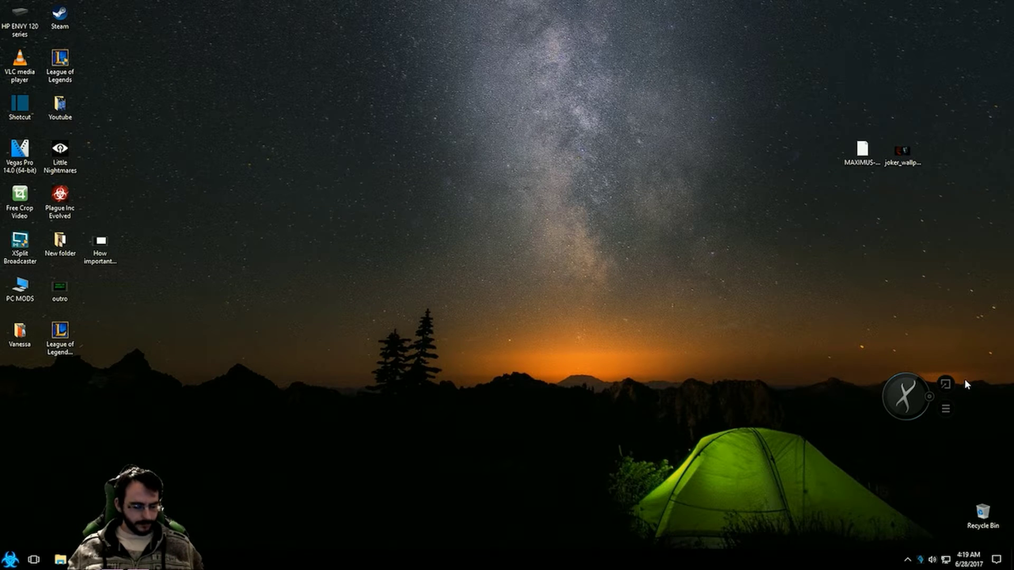
pyautogui.click(946, 385)
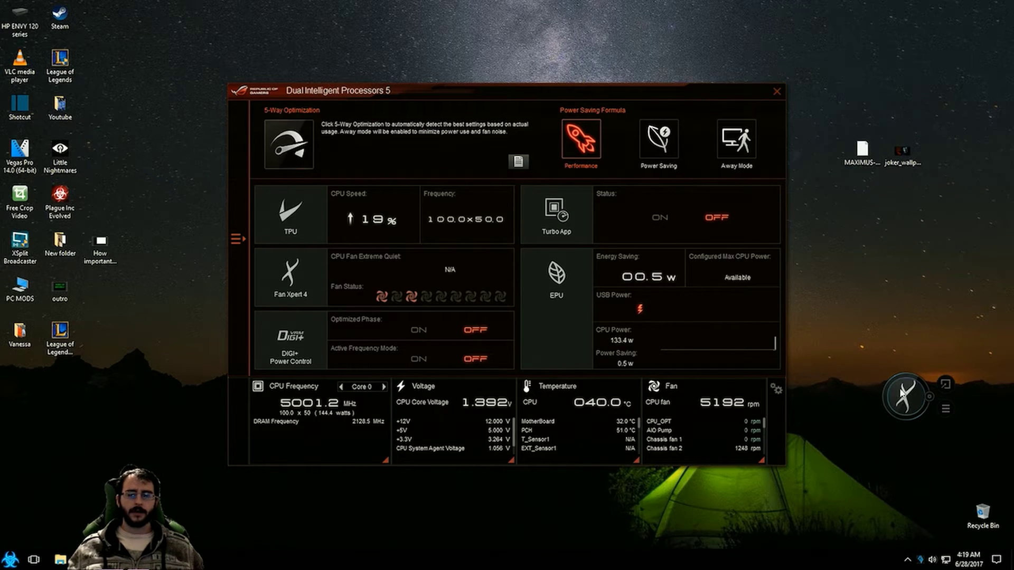
pyautogui.moveTo(901, 393); pyautogui.dragTo(941, 397)
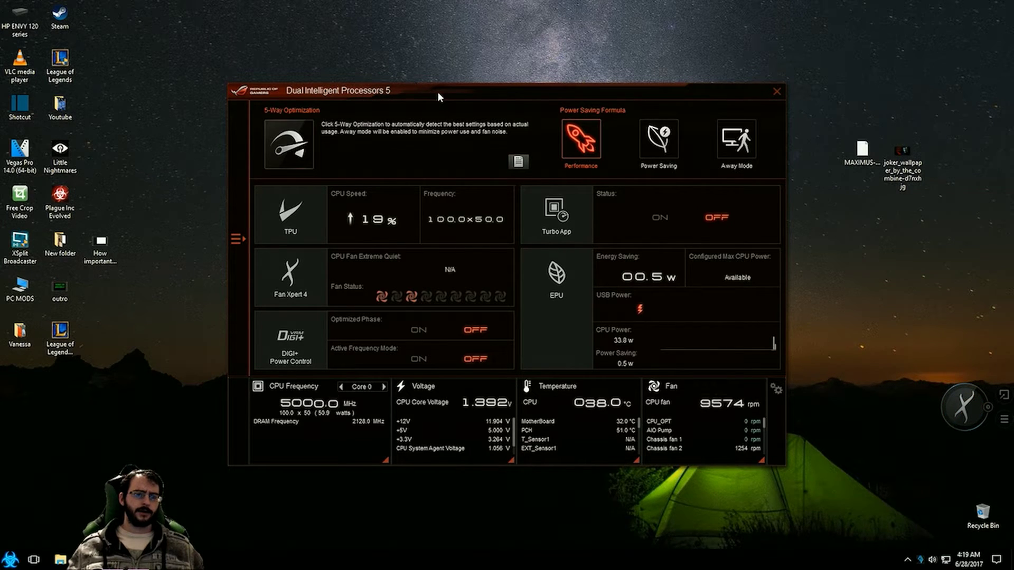
# - Expand the AI Suite tool list and switch to EZ Update's manual BIOS update
pyautogui.moveTo(415, 88); pyautogui.dragTo(456, 156)
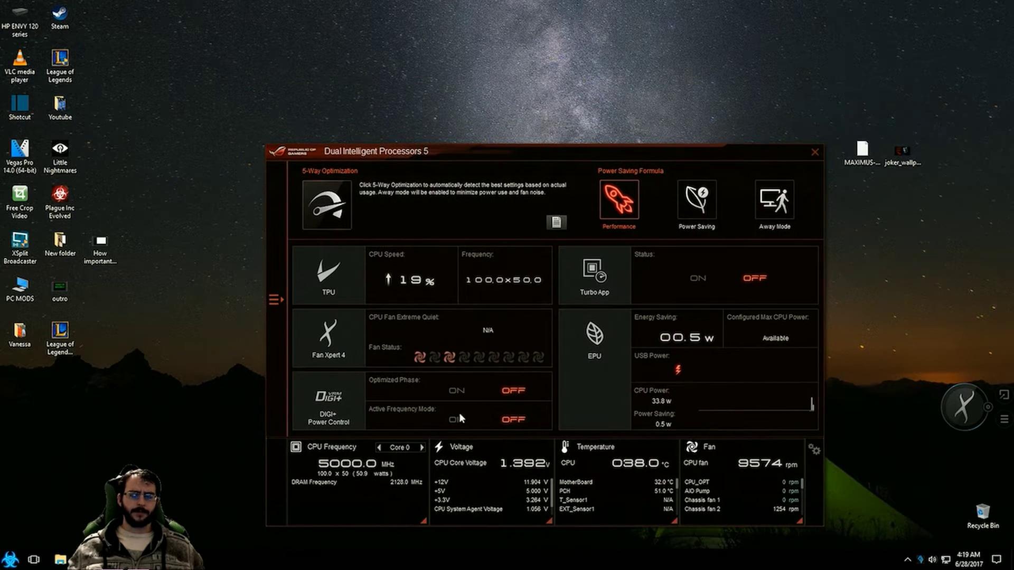
pyautogui.click(275, 299)
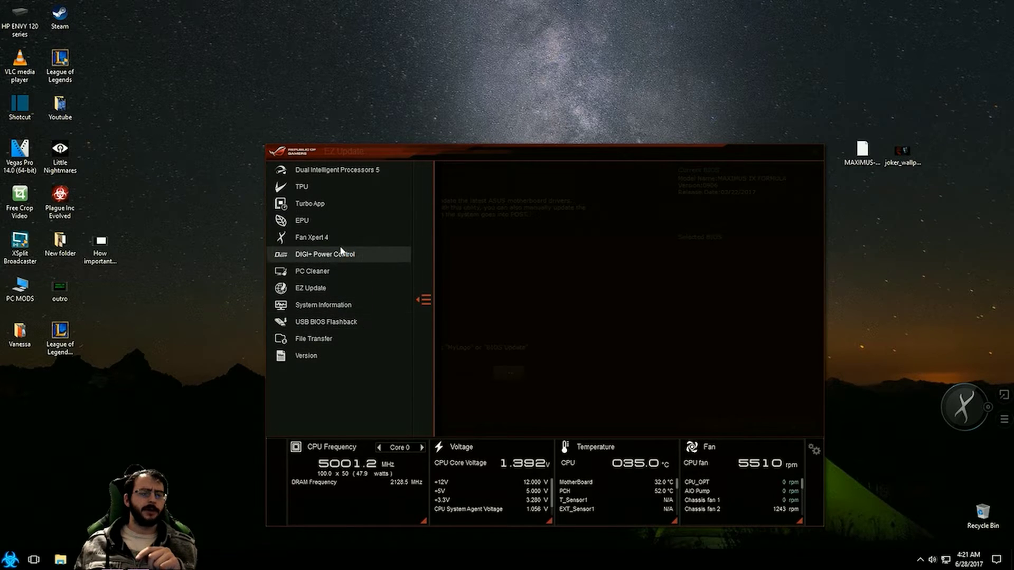
pyautogui.click(341, 287)
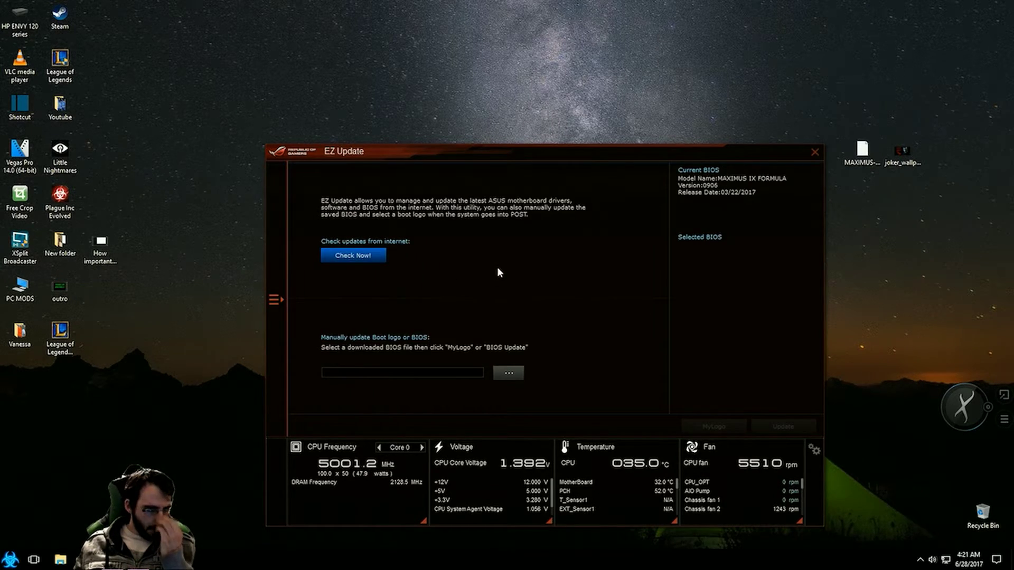
pyautogui.click(509, 373)
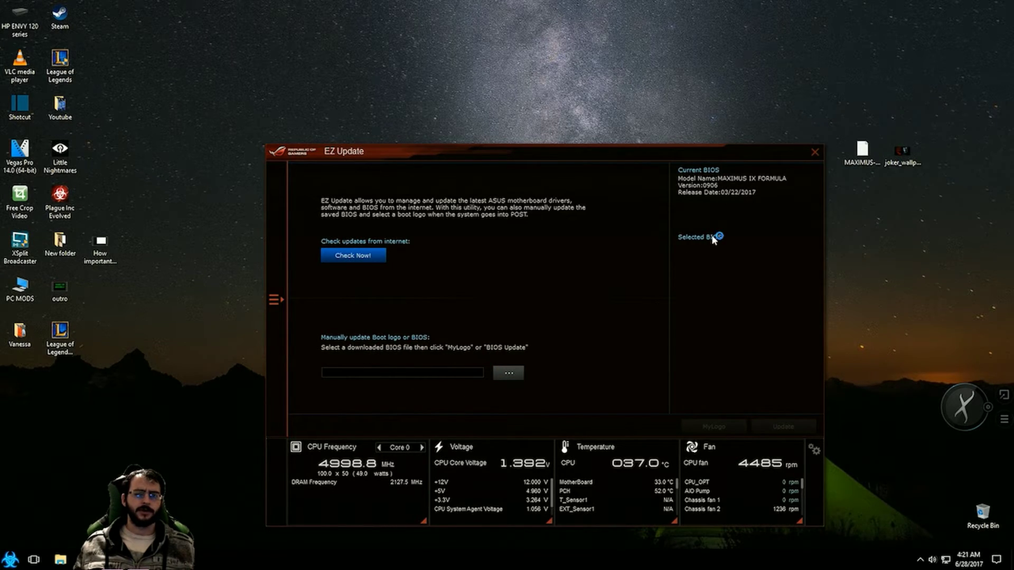
# - Load MAXIMUS-IX-FORMULA-ASUS-0906.CAP from the Desktop as the BIOS file, version 0906
pyautogui.click(508, 374)
pyautogui.click(679, 233)
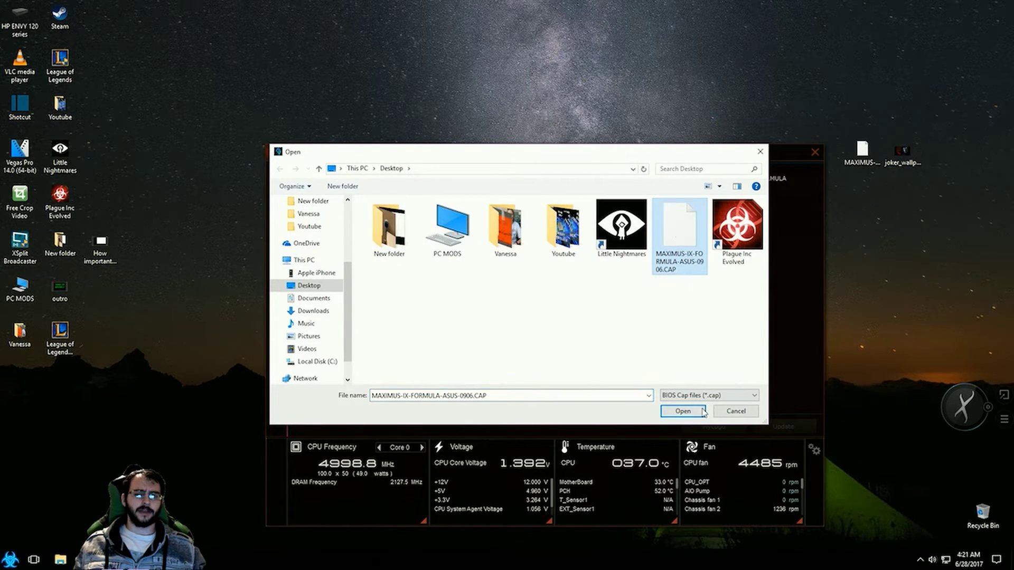
pyautogui.click(683, 411)
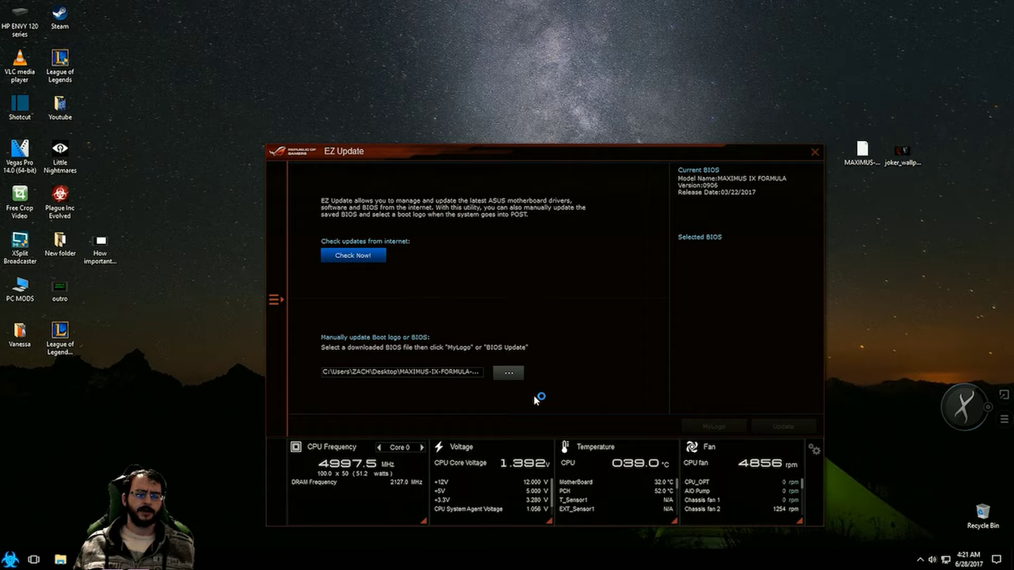
pyautogui.click(509, 374)
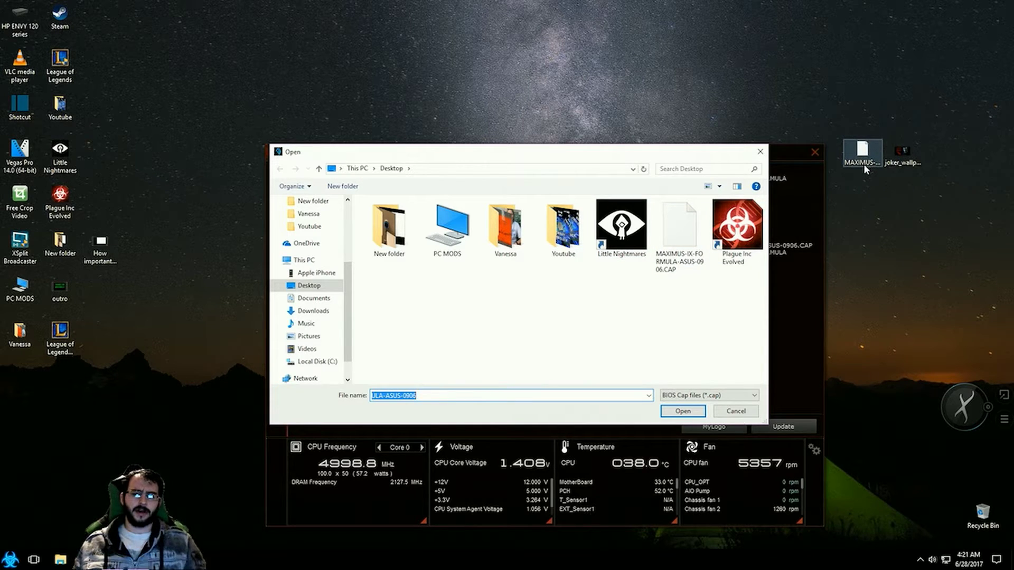
pyautogui.click(685, 243)
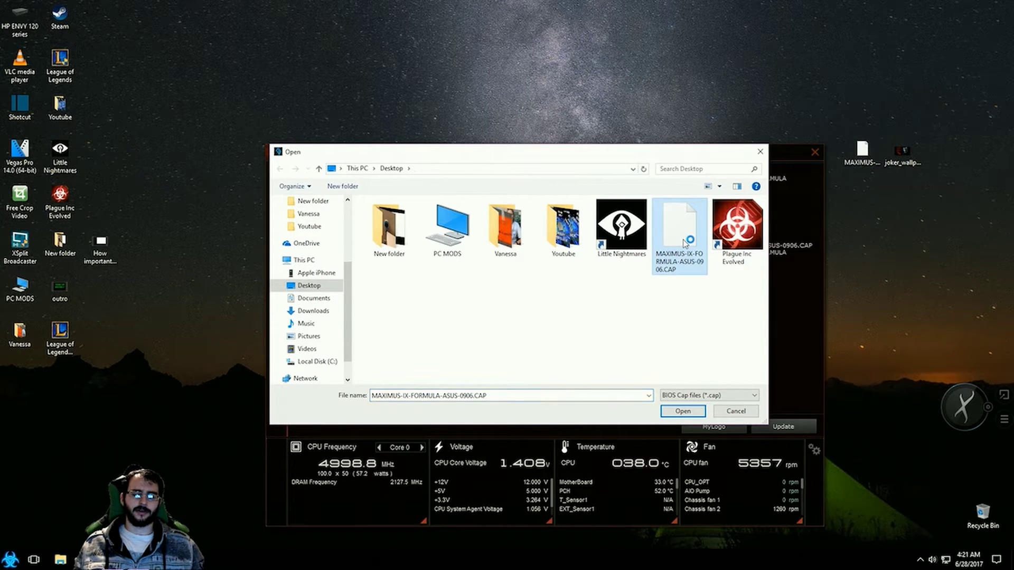
pyautogui.click(690, 414)
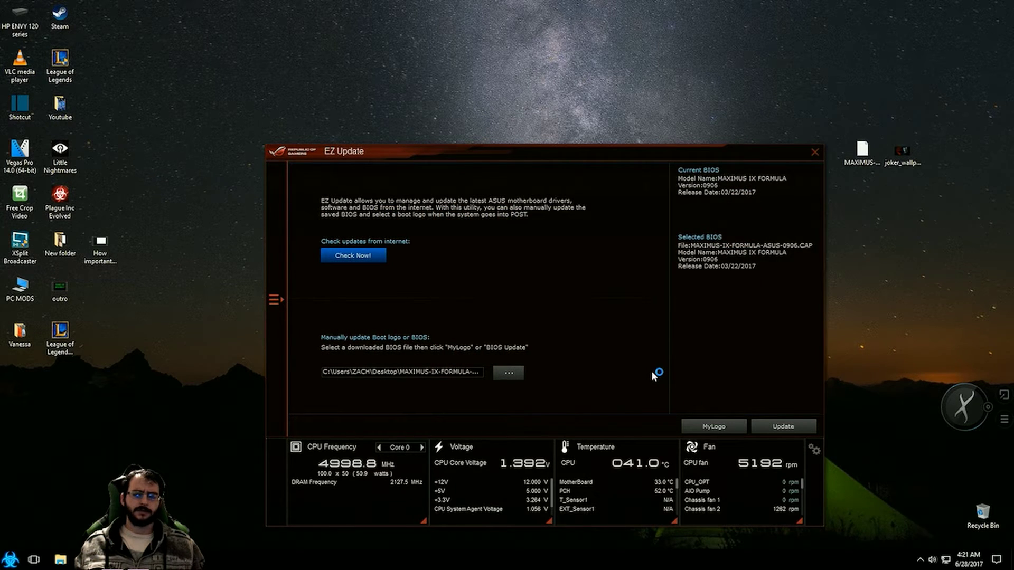
pyautogui.click(714, 429)
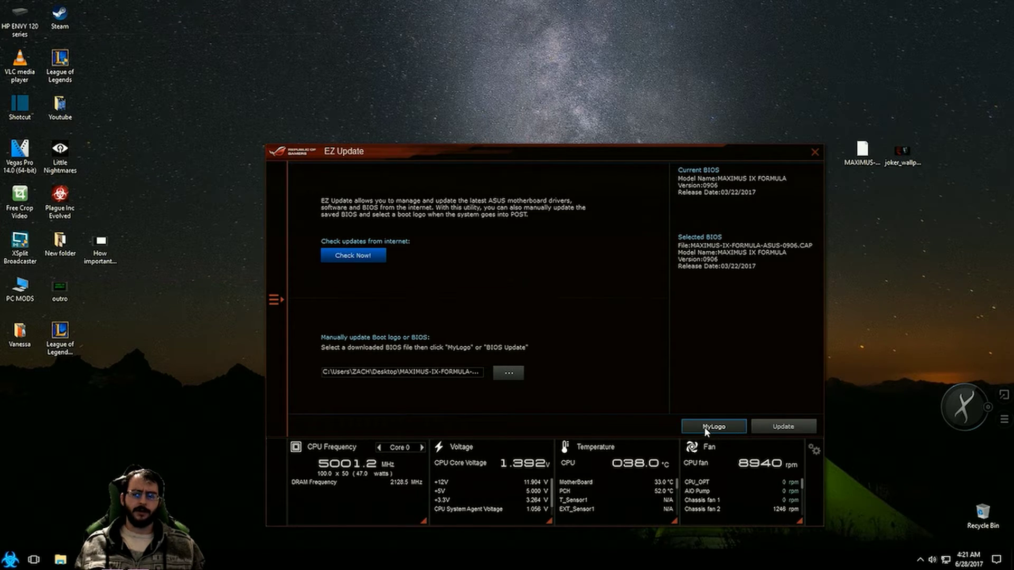
# - On the MyLogo page, choose joker_wallpaper from the Desktop to preview as the boot logo
pyautogui.click(723, 428)
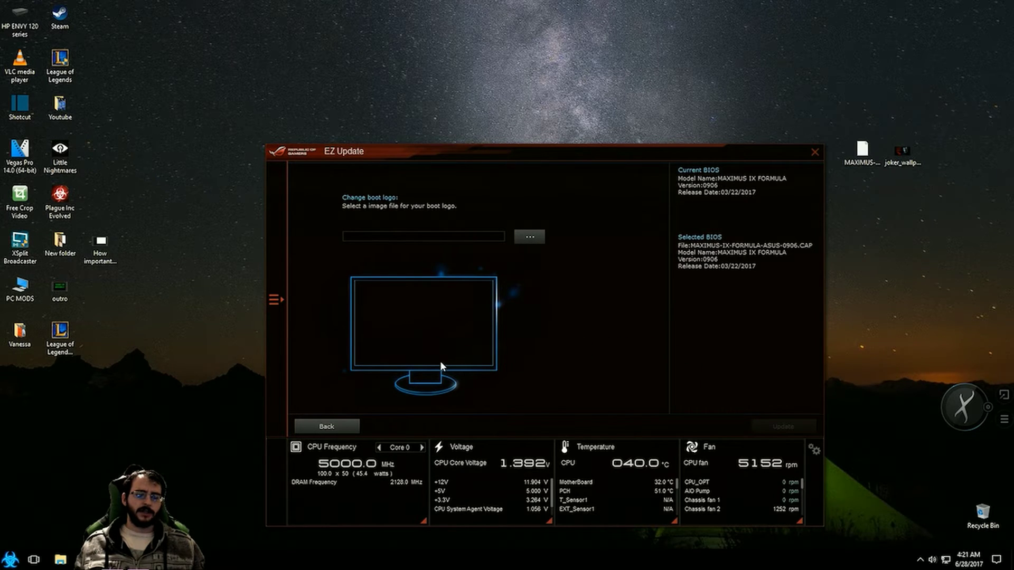
pyautogui.click(530, 236)
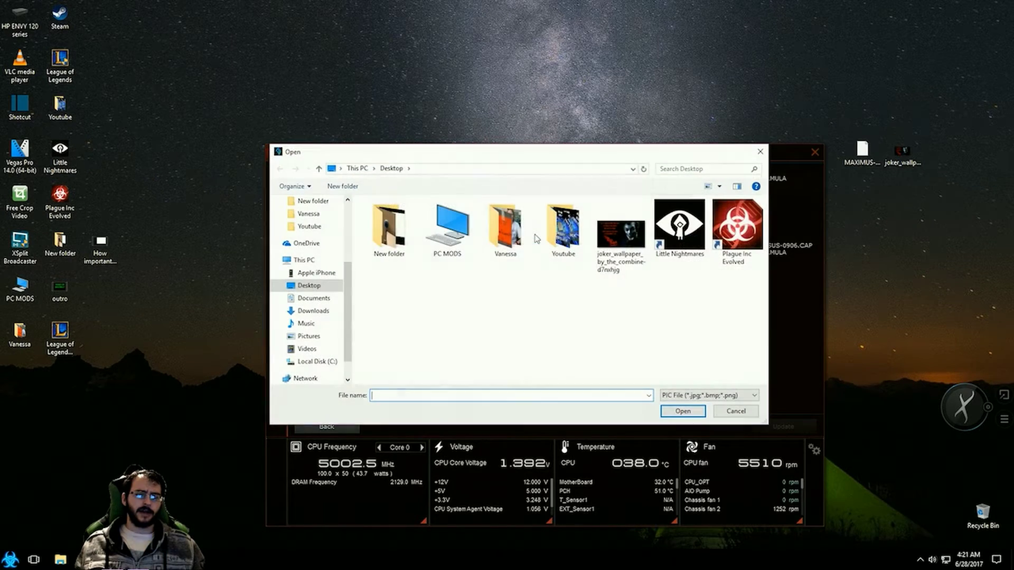
pyautogui.click(629, 247)
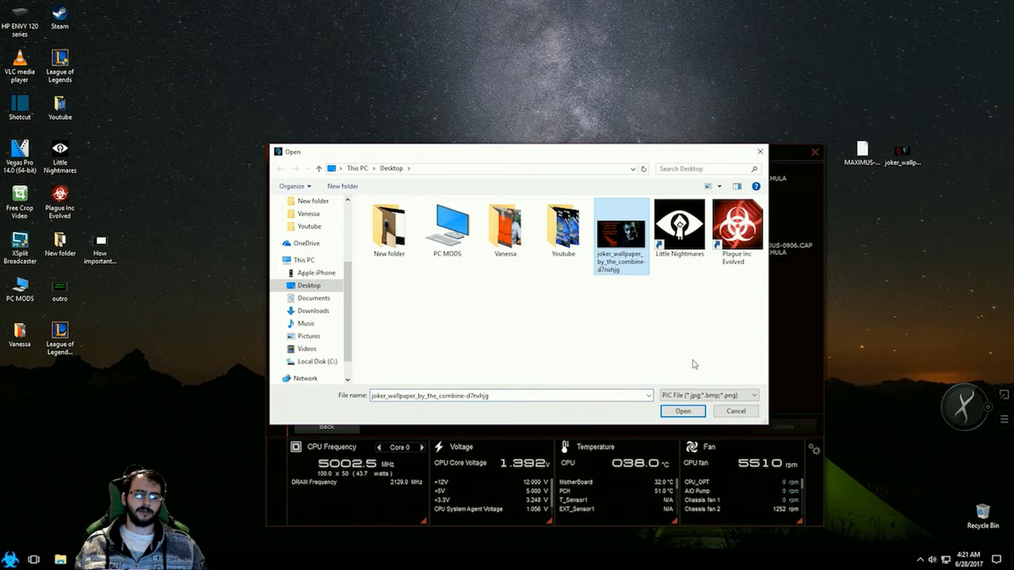
pyautogui.click(683, 411)
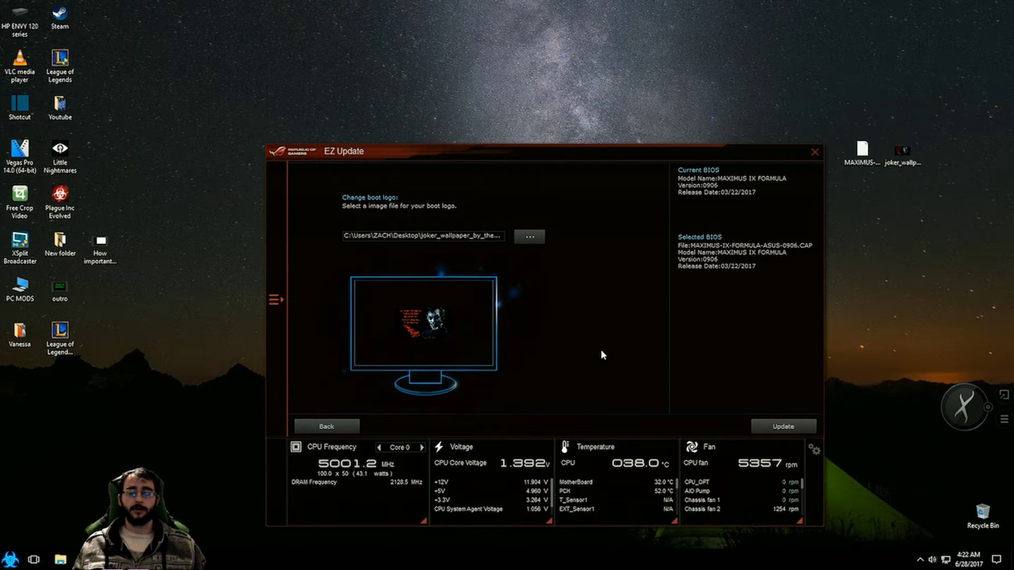
pyautogui.click(442, 315)
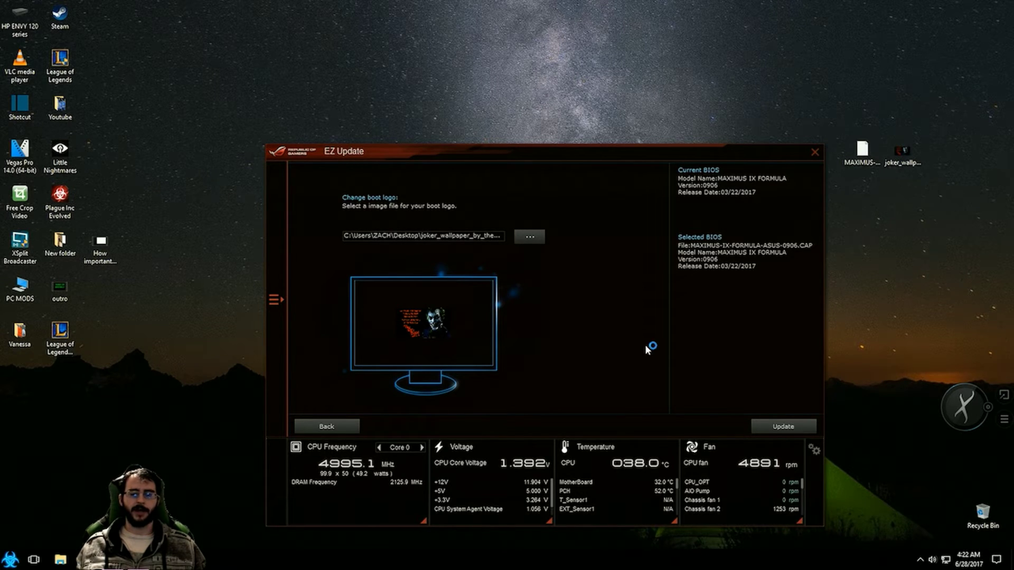
# - Go back to EZ Update and reload MAXIMUS-IX-FORMULA-ASUS-0906.CAP as the BIOS file
pyautogui.click(341, 426)
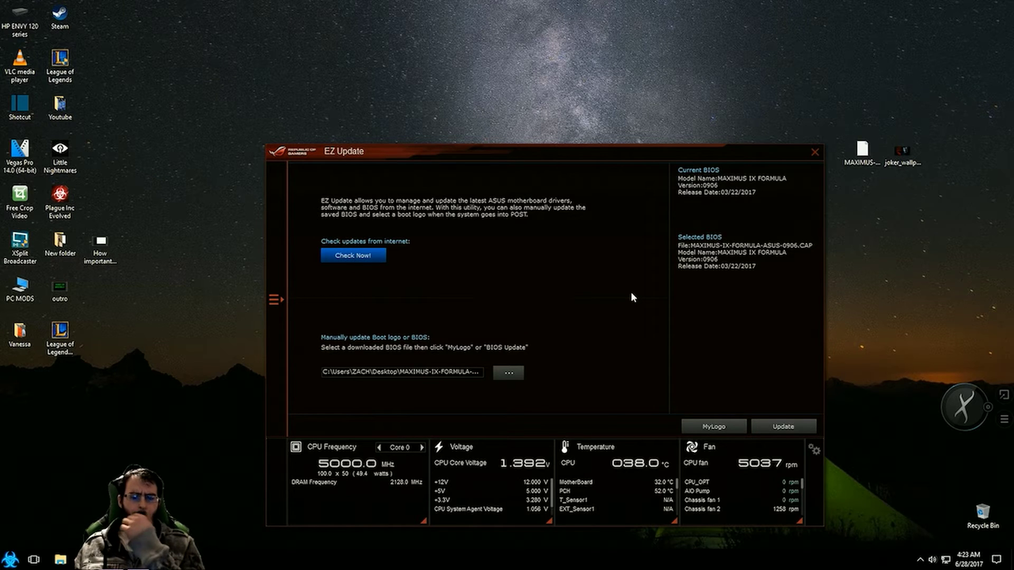
pyautogui.click(277, 298)
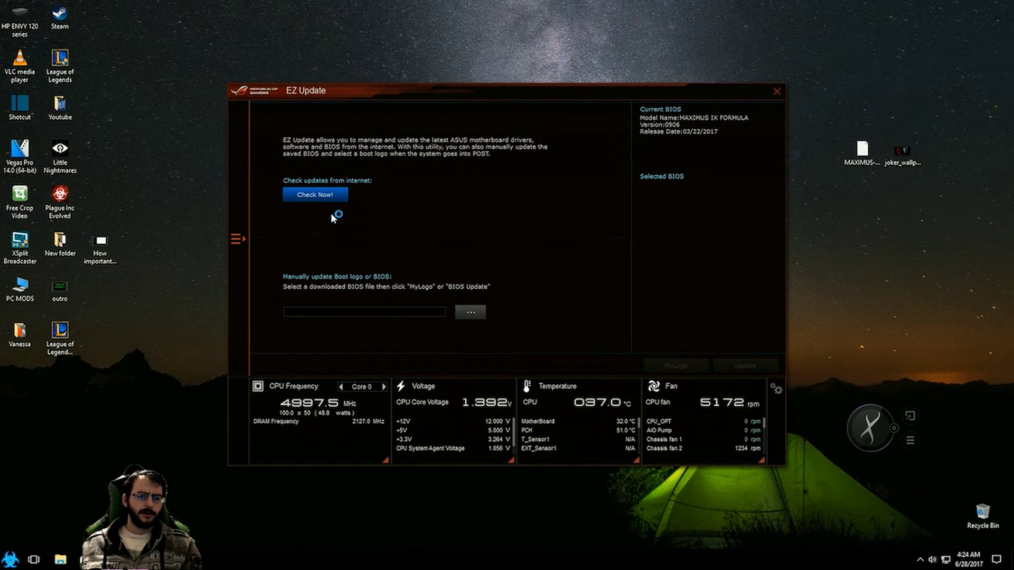
pyautogui.click(469, 312)
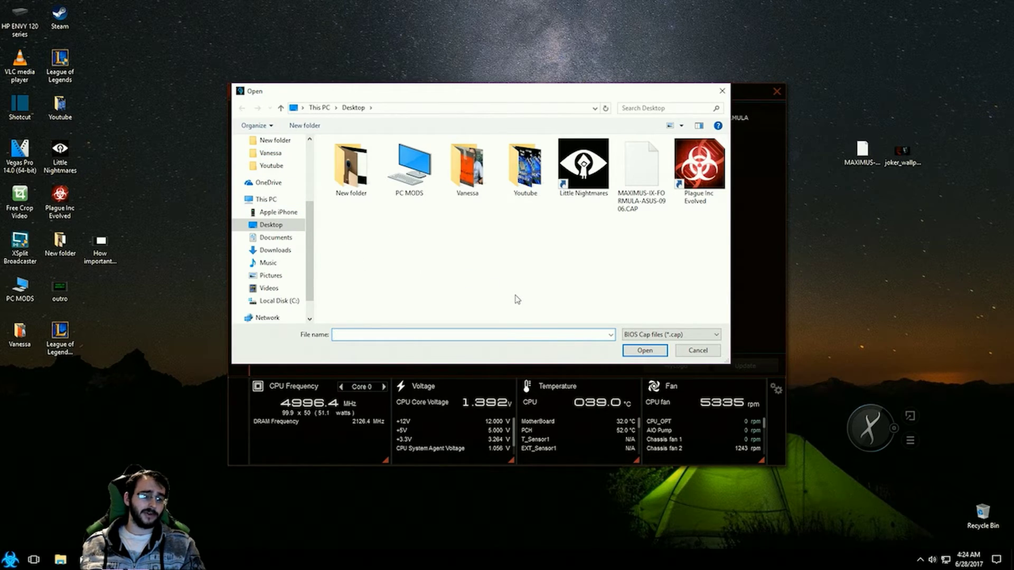
pyautogui.scroll(5, 313, 255)
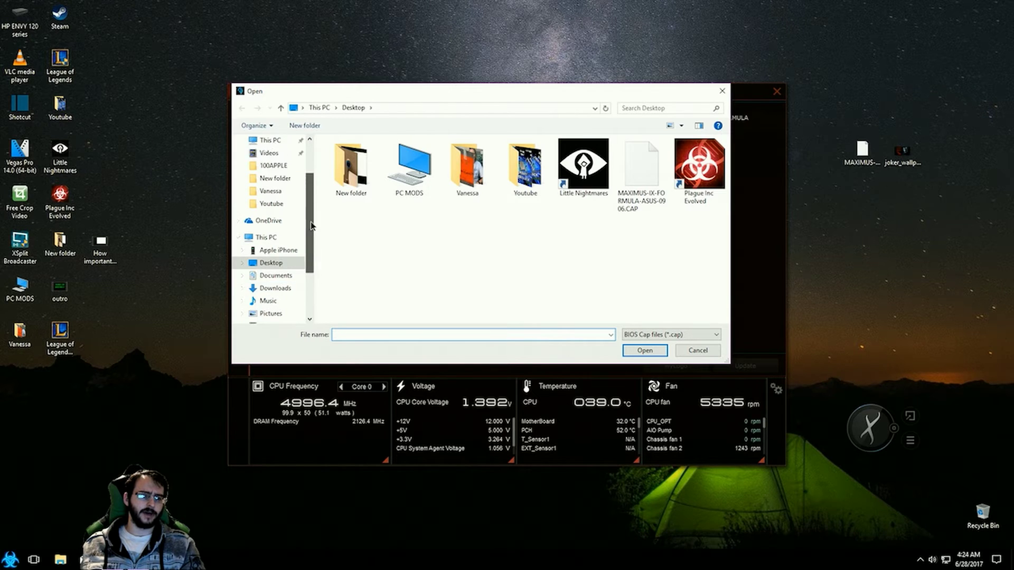
pyautogui.scroll(-6, 311, 286)
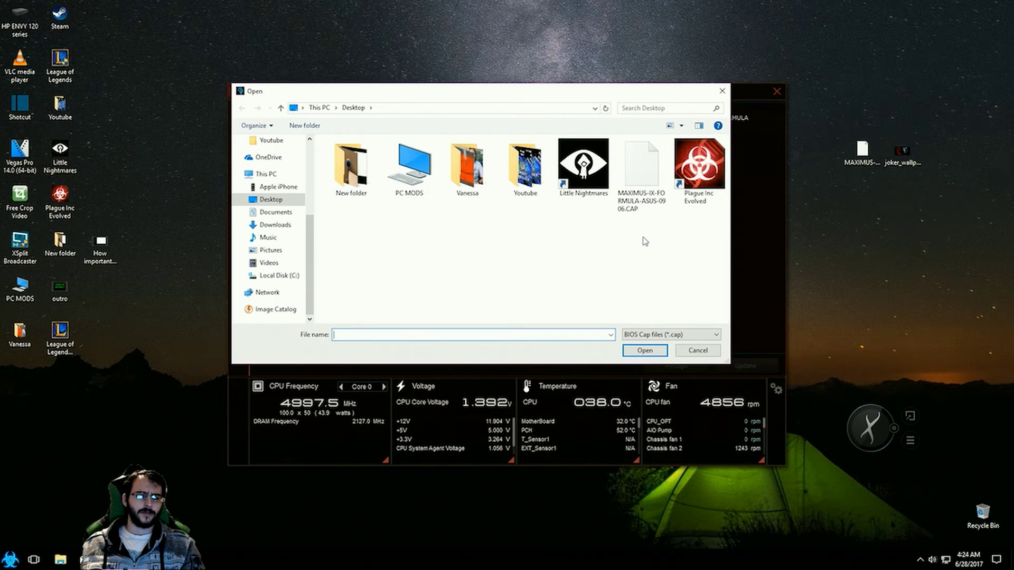
pyautogui.click(652, 210)
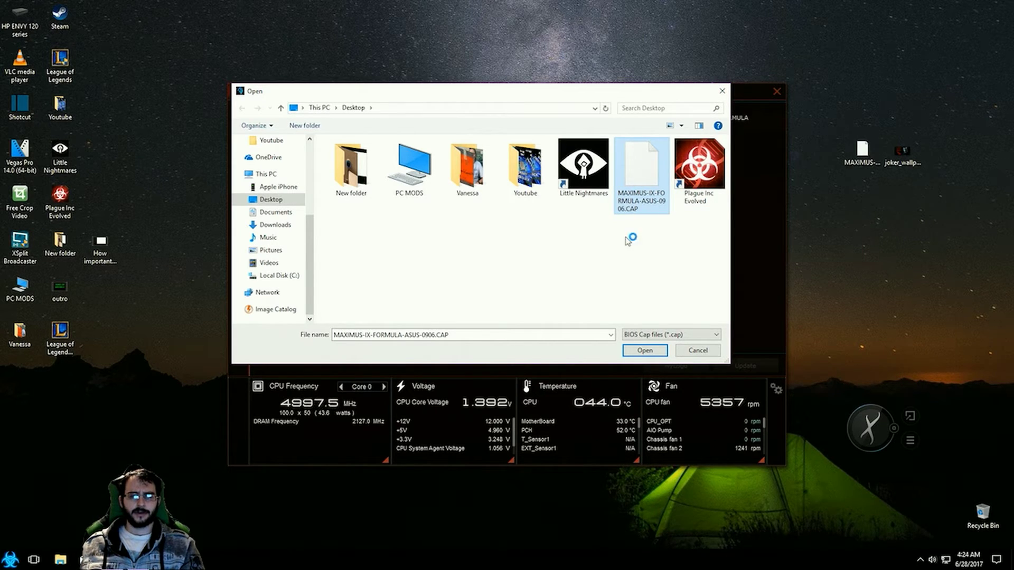
pyautogui.click(644, 351)
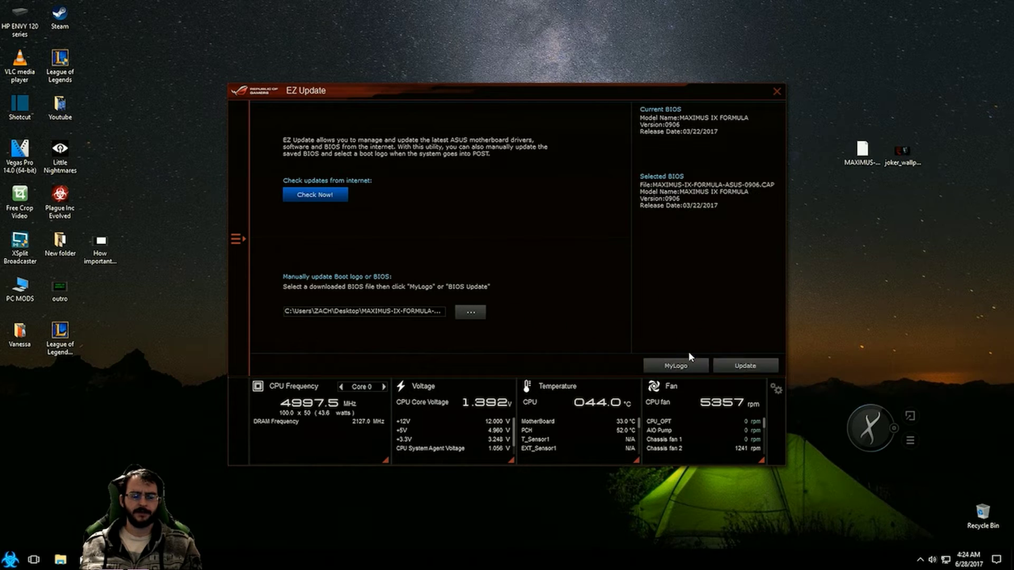
# - Open the MyLogo boot-logo page and cancel the image picker without choosing an image
pyautogui.click(705, 366)
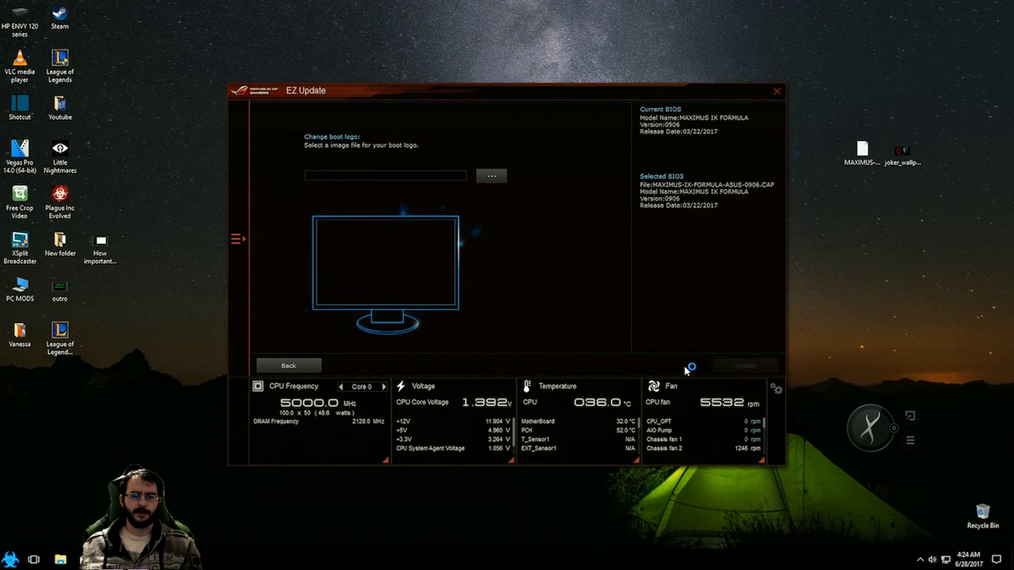
pyautogui.click(490, 174)
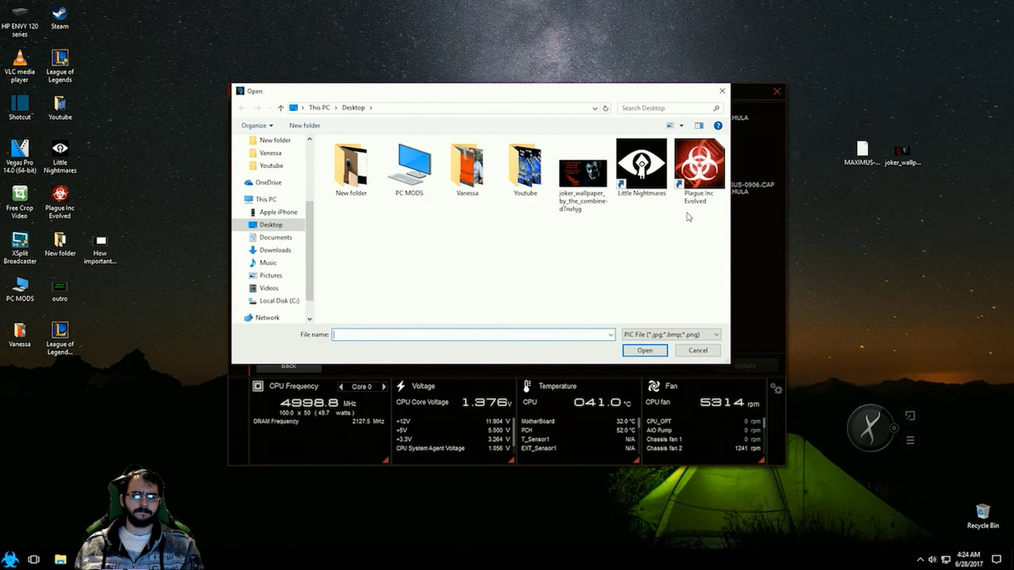
pyautogui.click(718, 93)
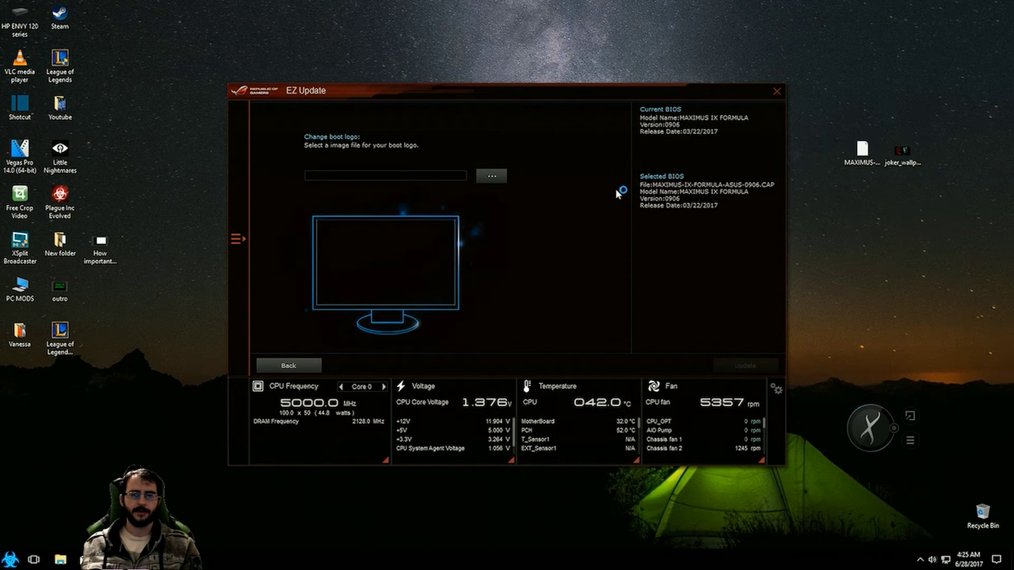
# - Close EZ Update and exit AI Suite 3 from its notification-area tray icon
pyautogui.click(777, 92)
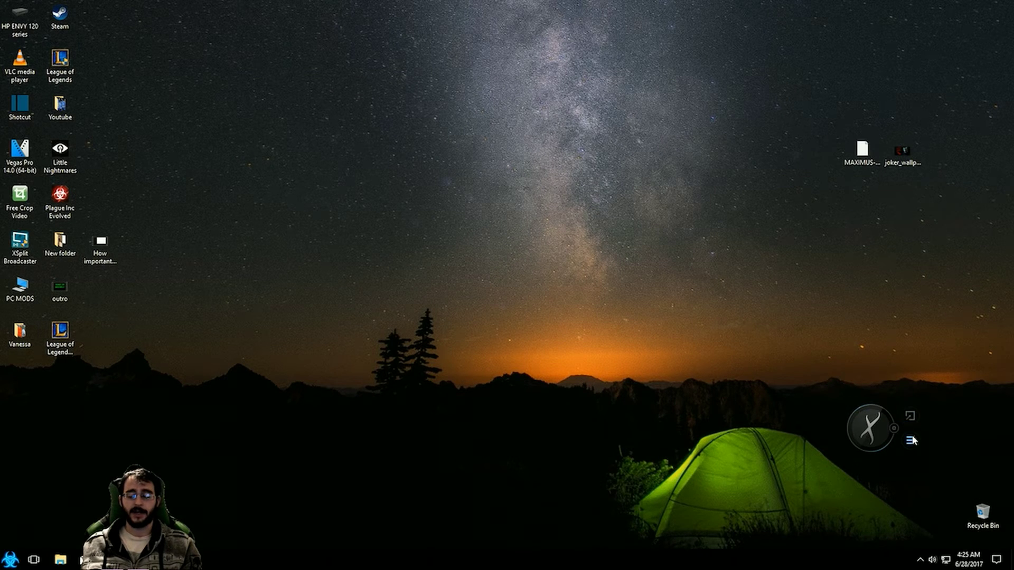
pyautogui.click(920, 560)
pyautogui.rightClick(922, 497)
pyautogui.click(951, 528)
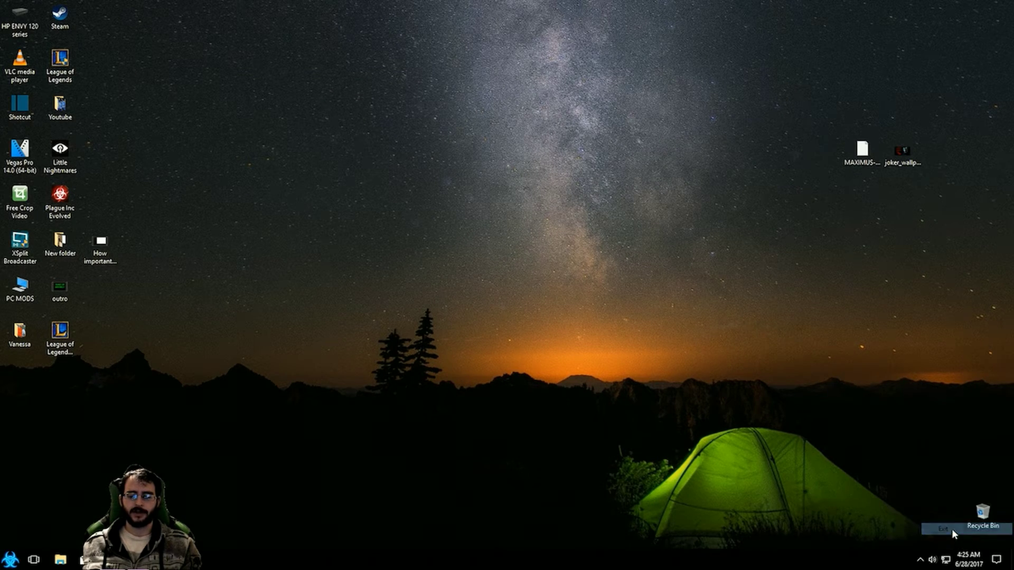
pyautogui.click(922, 563)
pyautogui.click(916, 448)
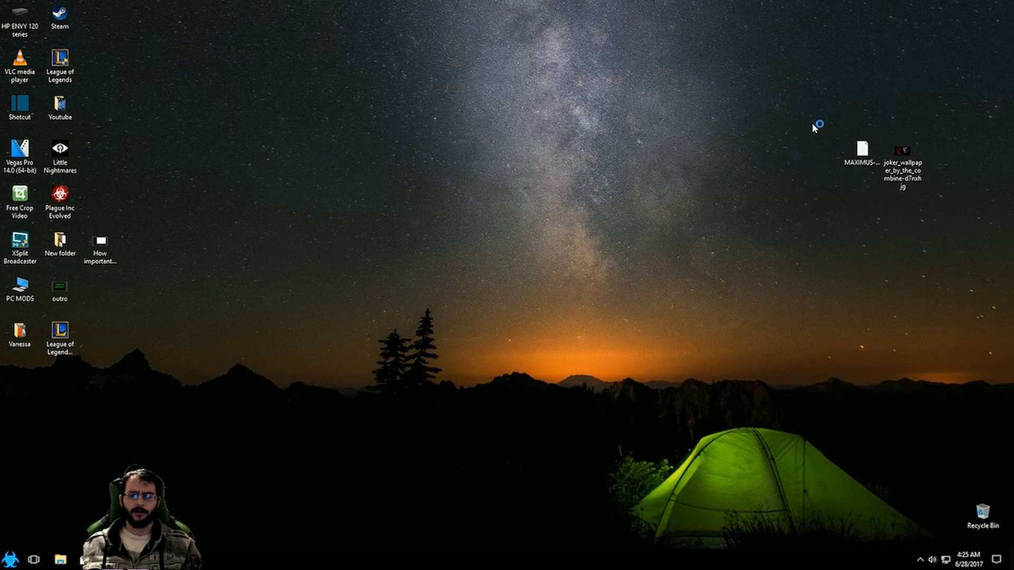
# - Delete the MAXIMUS BIOS file and the joker_wallpaper image from the desktop
pyautogui.moveTo(796, 105); pyautogui.dragTo(930, 196)
pyautogui.rightClick(905, 165)
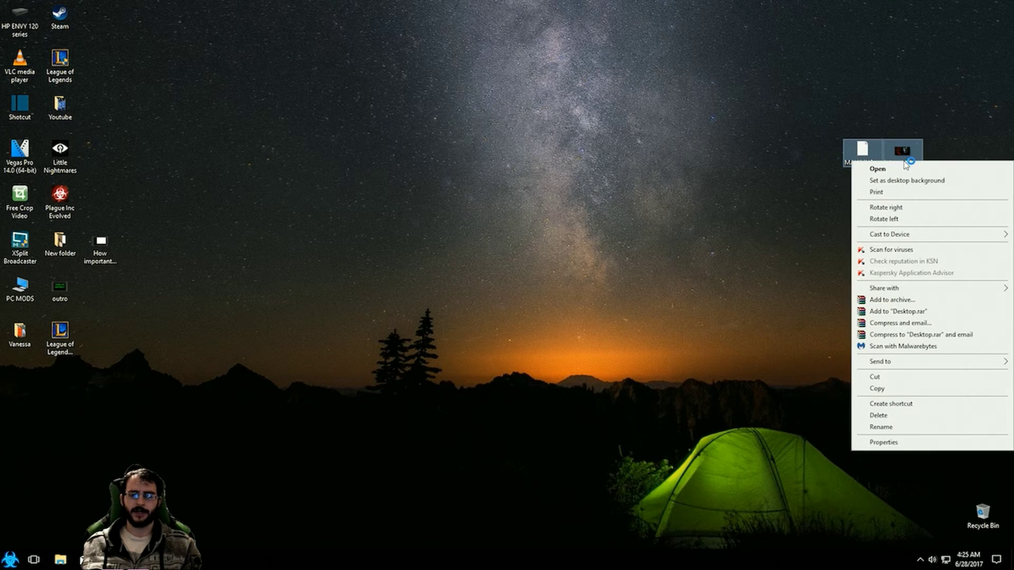
pyautogui.click(894, 415)
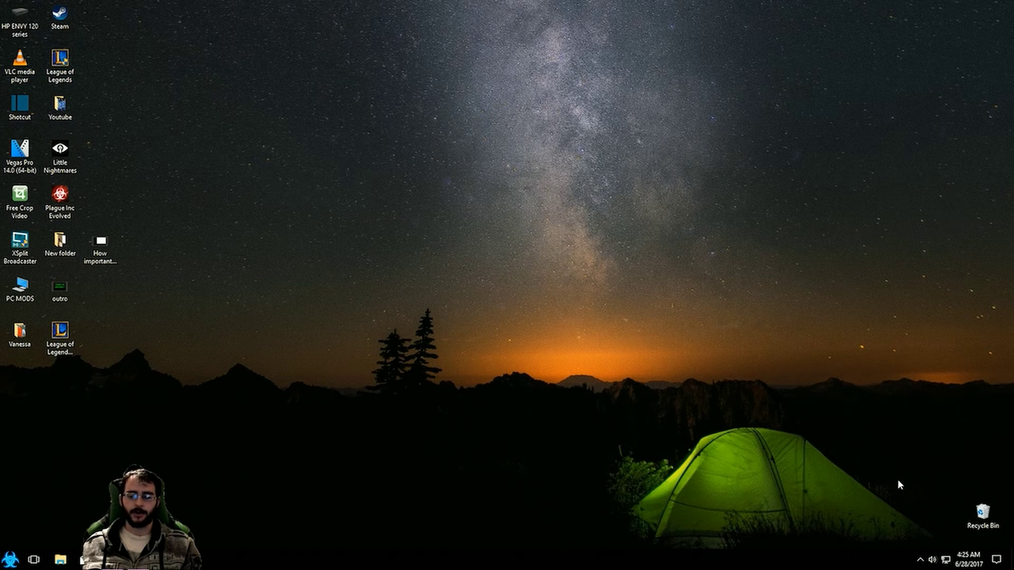
pyautogui.click(919, 561)
pyautogui.click(892, 457)
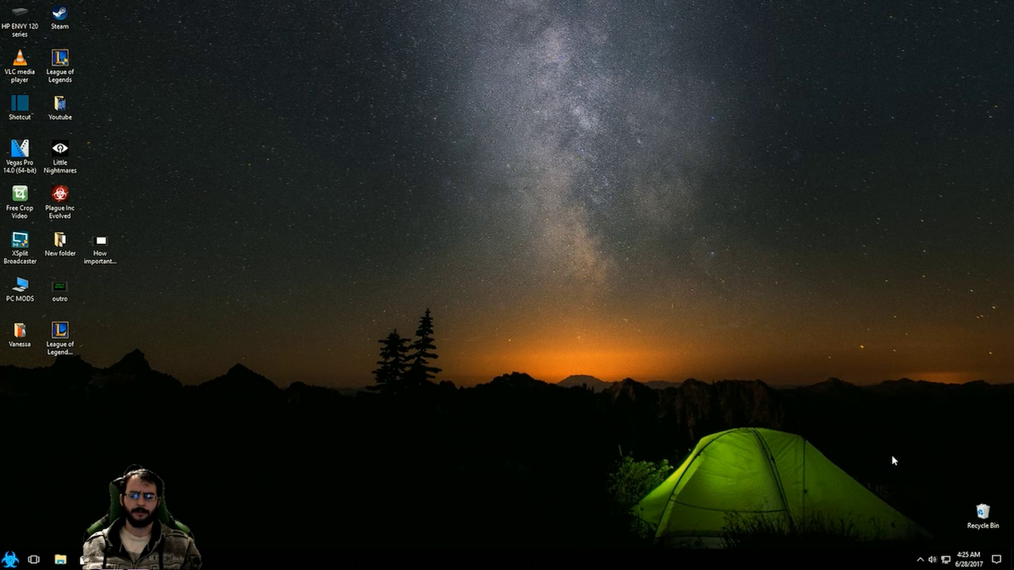